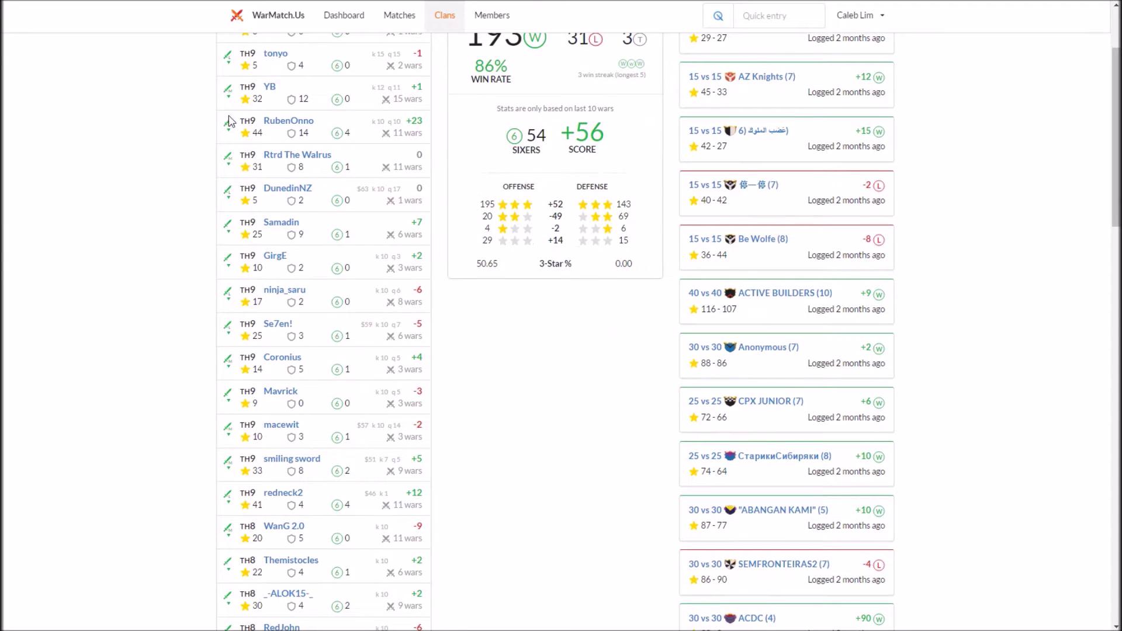
Create a 25 vs 25 searching war for the clan and open it from the recent wars.
{"action": "left_click", "coordinate": [229, 125]}
{"action": "scroll", "coordinate": [754, 217], "scroll_direction": "up", "scroll_amount": 3}
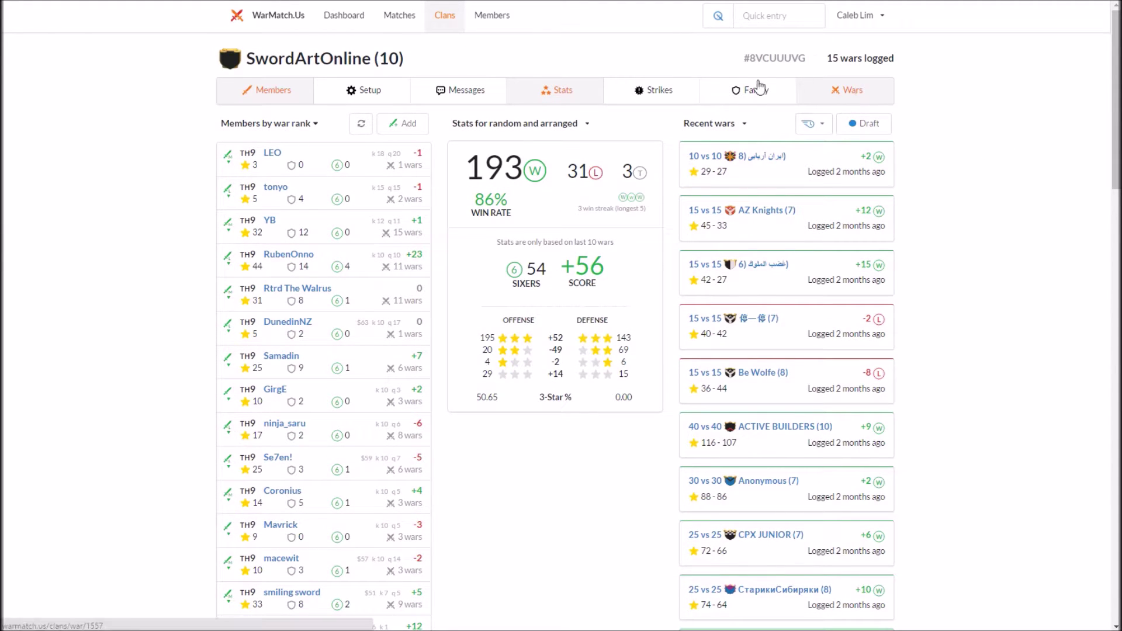
{"action": "left_click", "coordinate": [826, 119]}
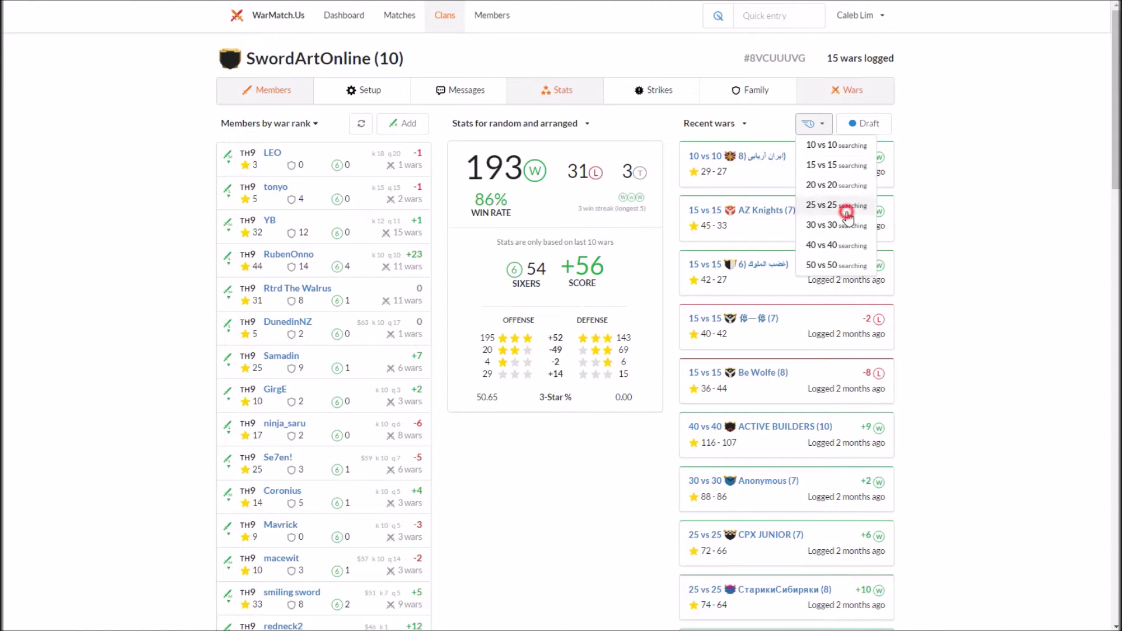
{"action": "left_click", "coordinate": [796, 154]}
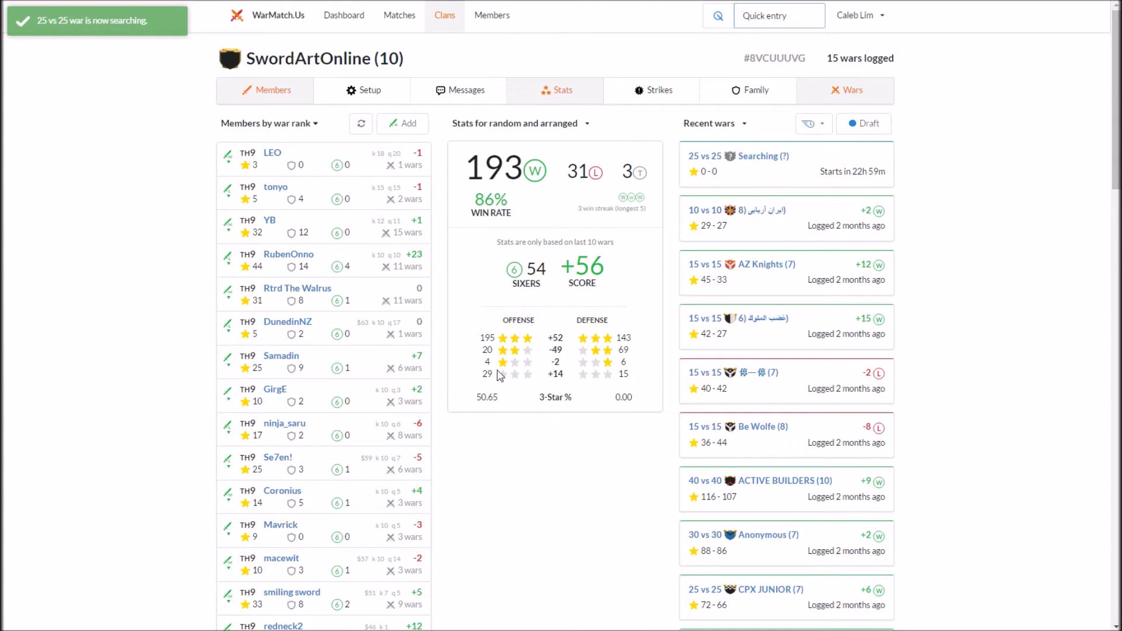
{"action": "left_click", "coordinate": [762, 165]}
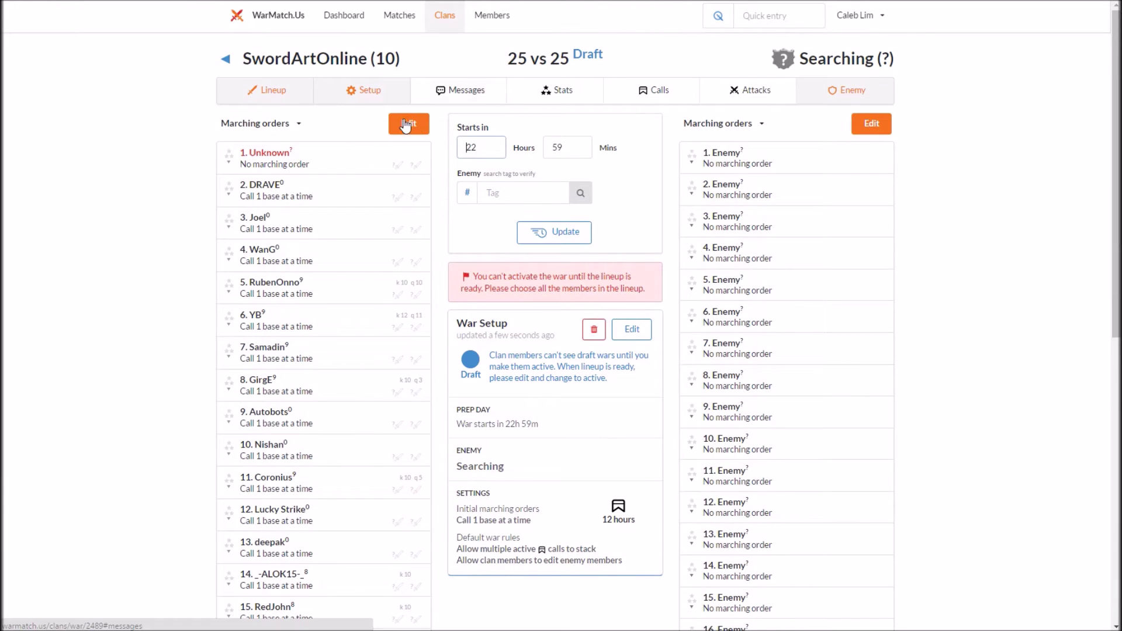
Look through the searching war's lineup with its marching orders, and return to the clan page.
{"action": "left_click", "coordinate": [288, 121]}
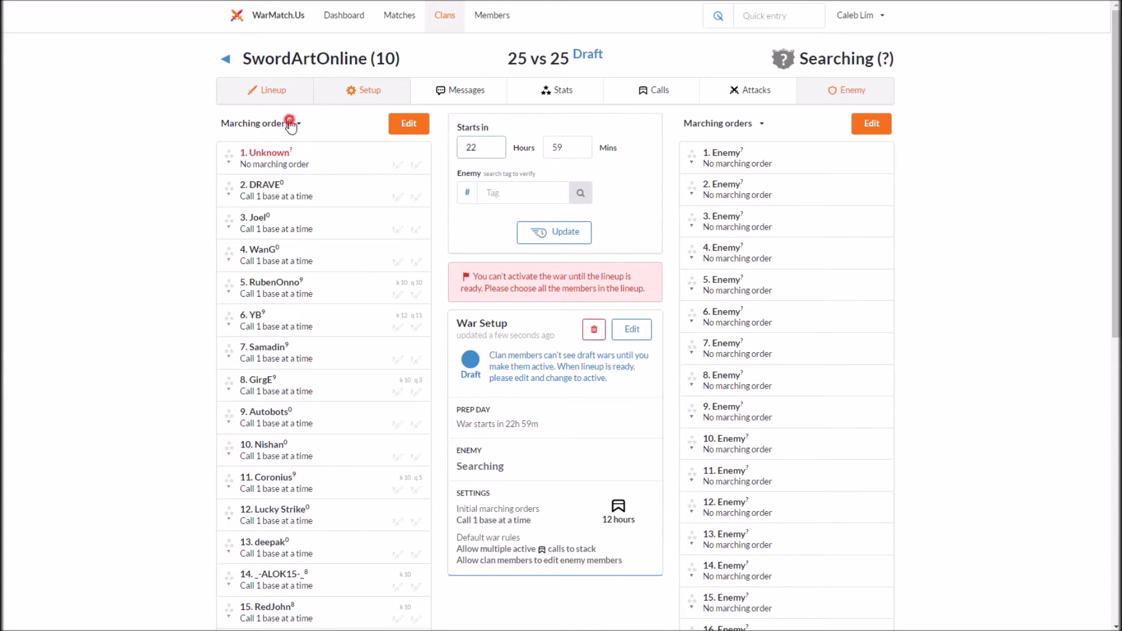
{"action": "left_click", "coordinate": [284, 145]}
{"action": "scroll", "coordinate": [353, 256], "scroll_direction": "down", "scroll_amount": 5}
{"action": "scroll", "coordinate": [353, 255], "scroll_direction": "up", "scroll_amount": 5}
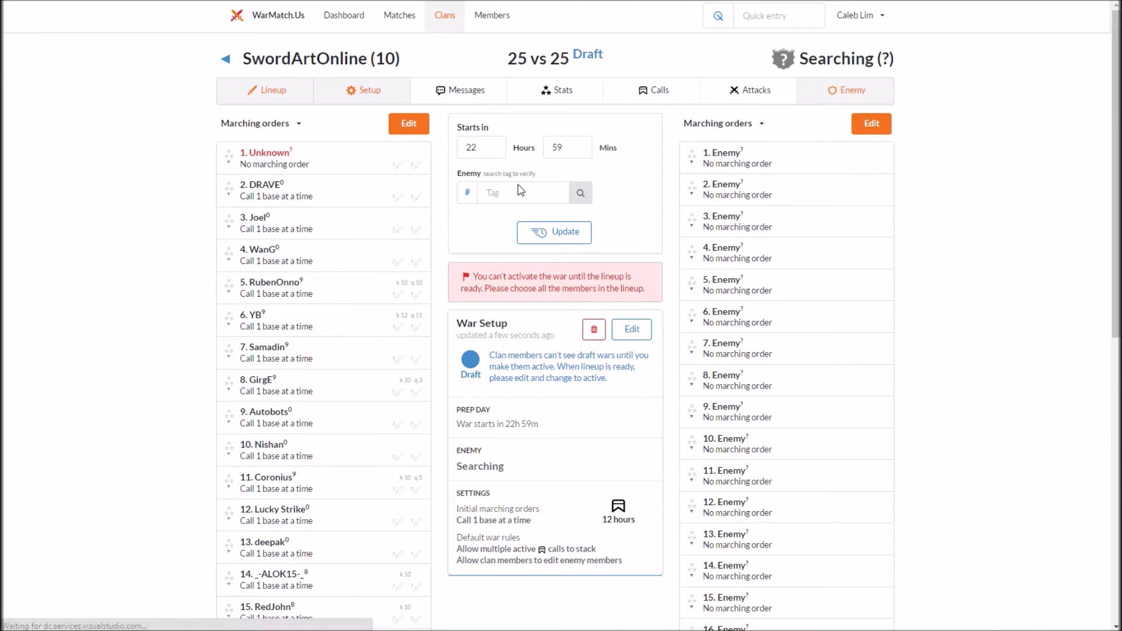
{"action": "key", "text": "alt+Left"}
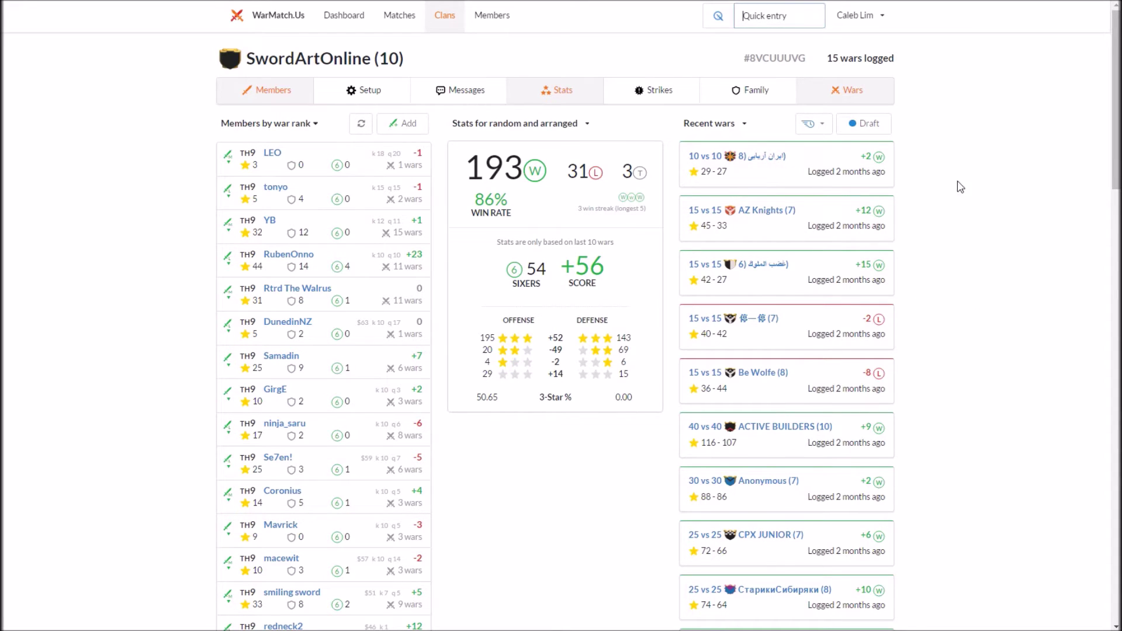
Start a new draft war, check the preparation countdown in BlueStacks, and set the war to start in 10 hours 5 minutes.
{"action": "left_click", "coordinate": [870, 126]}
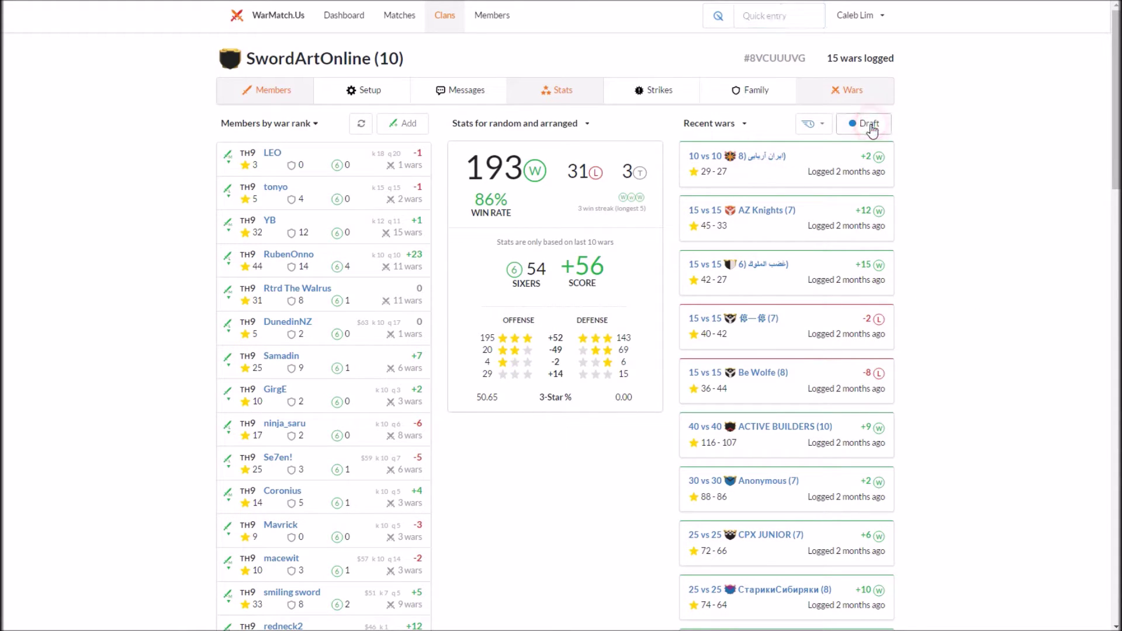
{"action": "scroll", "coordinate": [760, 205], "scroll_direction": "up", "scroll_amount": 2}
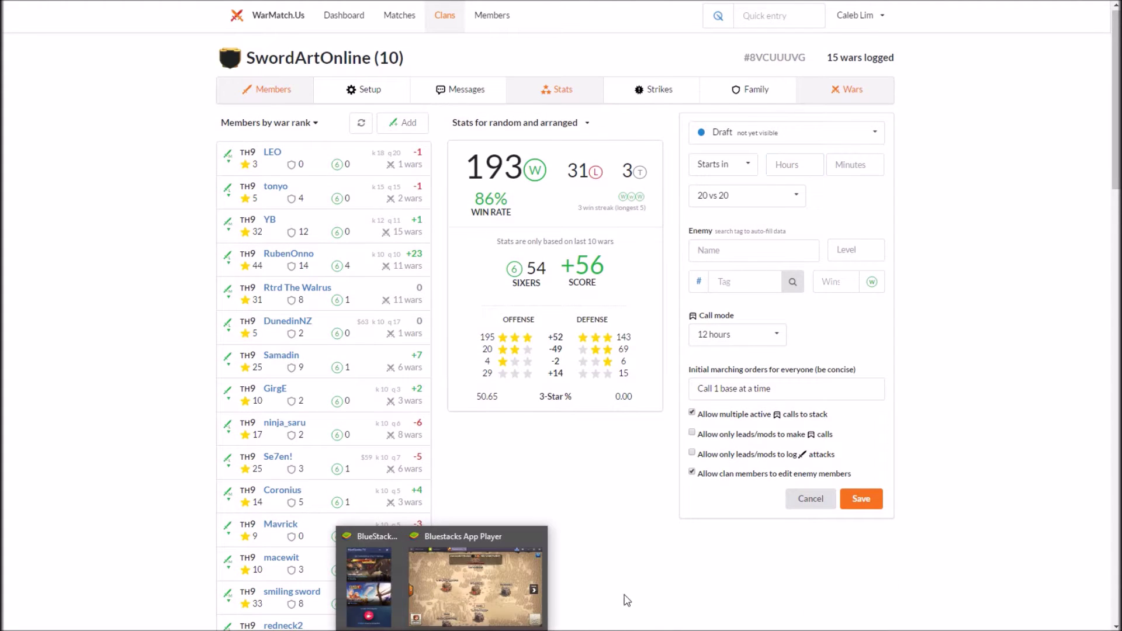
{"action": "left_click", "coordinate": [483, 587]}
{"action": "scroll", "coordinate": [532, 266], "scroll_direction": "down", "scroll_amount": 2}
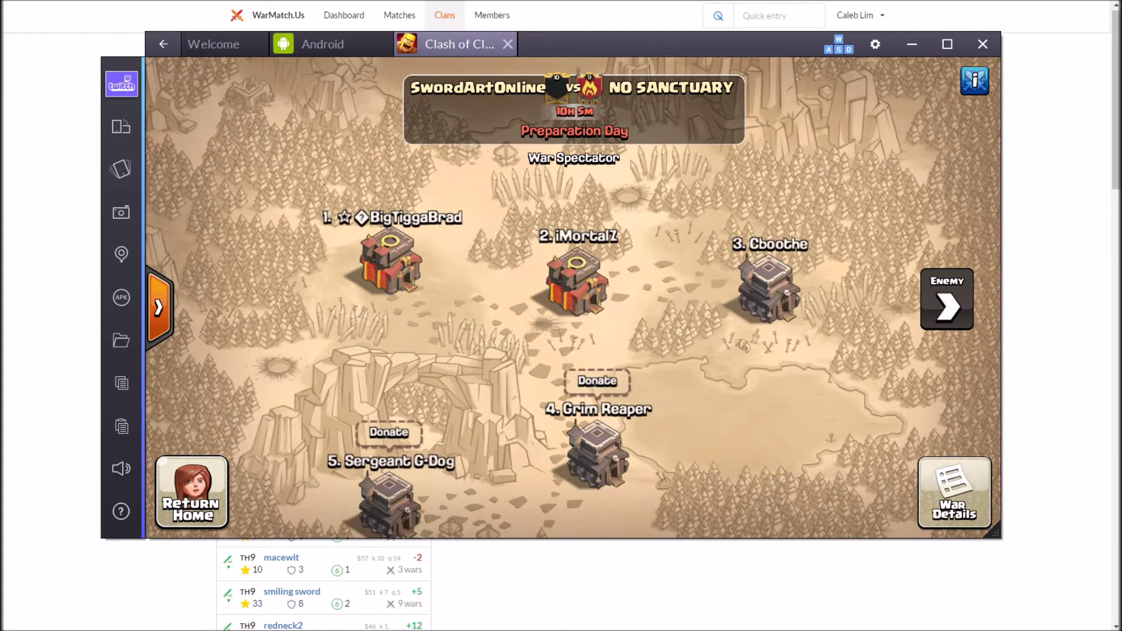
{"action": "left_click", "coordinate": [1095, 208]}
{"action": "left_click", "coordinate": [781, 166]}
{"action": "type", "text": "10"}
{"action": "key", "text": "Tab"}
{"action": "type", "text": "5"}
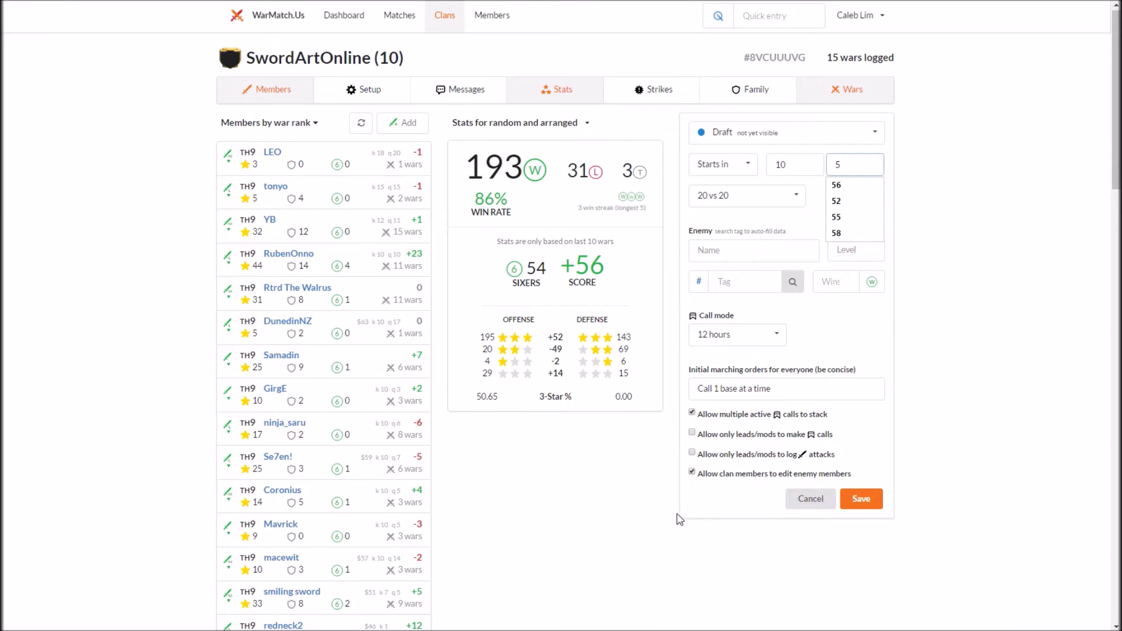
Check the number of bases on the war map in BlueStacks, and set the draft war's size to 25 vs 25.
{"action": "left_click", "coordinate": [491, 529]}
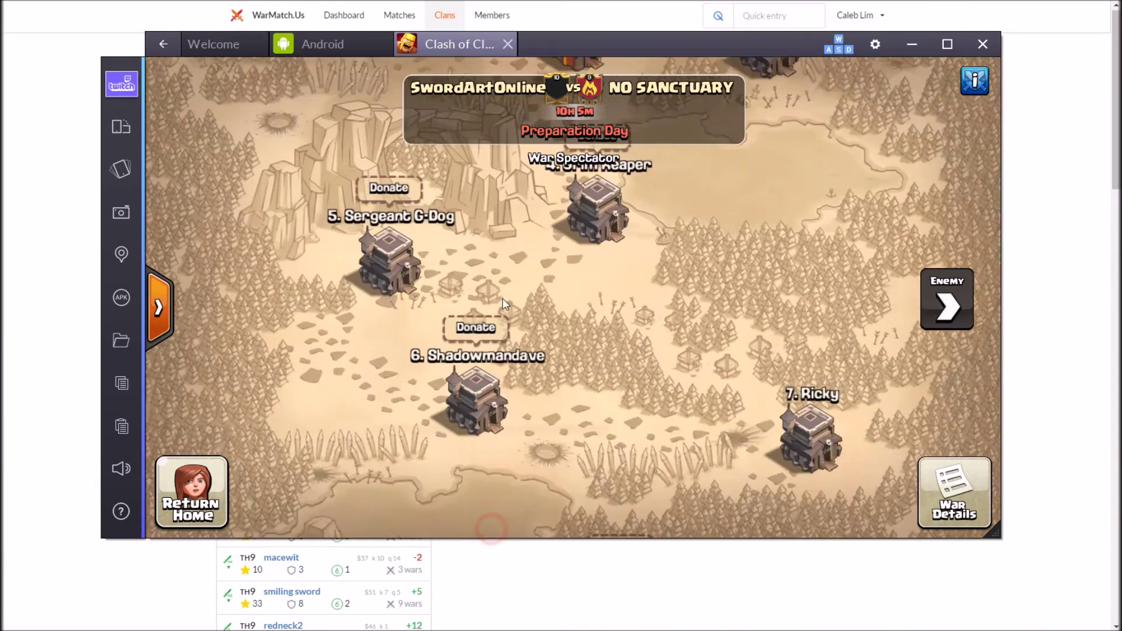
{"action": "scroll", "coordinate": [505, 304], "scroll_direction": "down", "scroll_amount": 15}
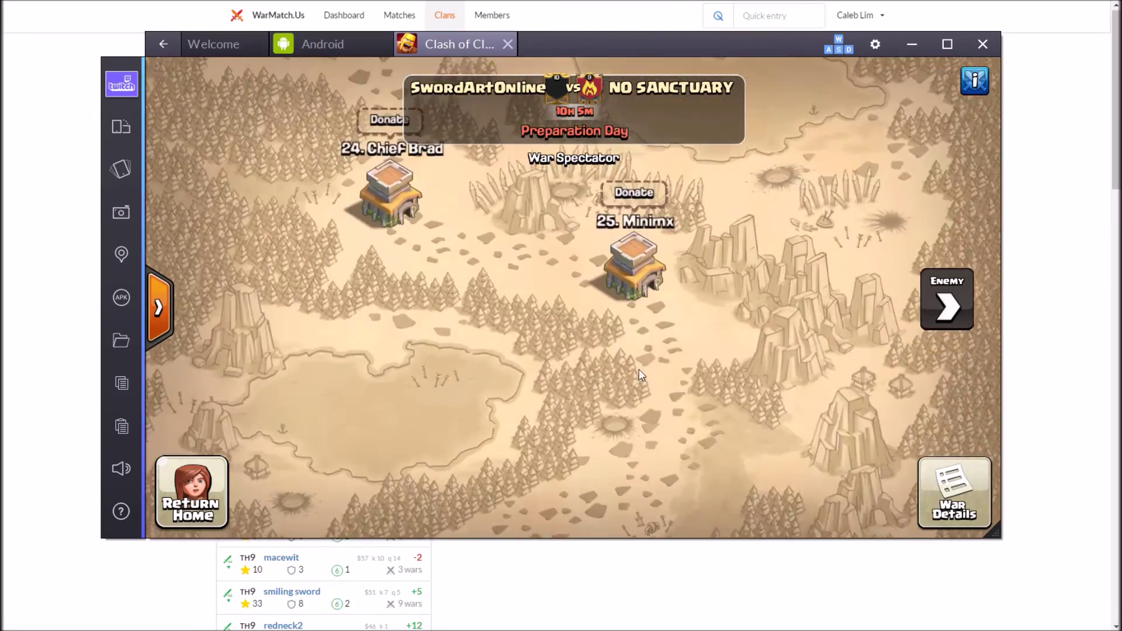
{"action": "left_click", "coordinate": [1084, 243]}
{"action": "left_click", "coordinate": [786, 203]}
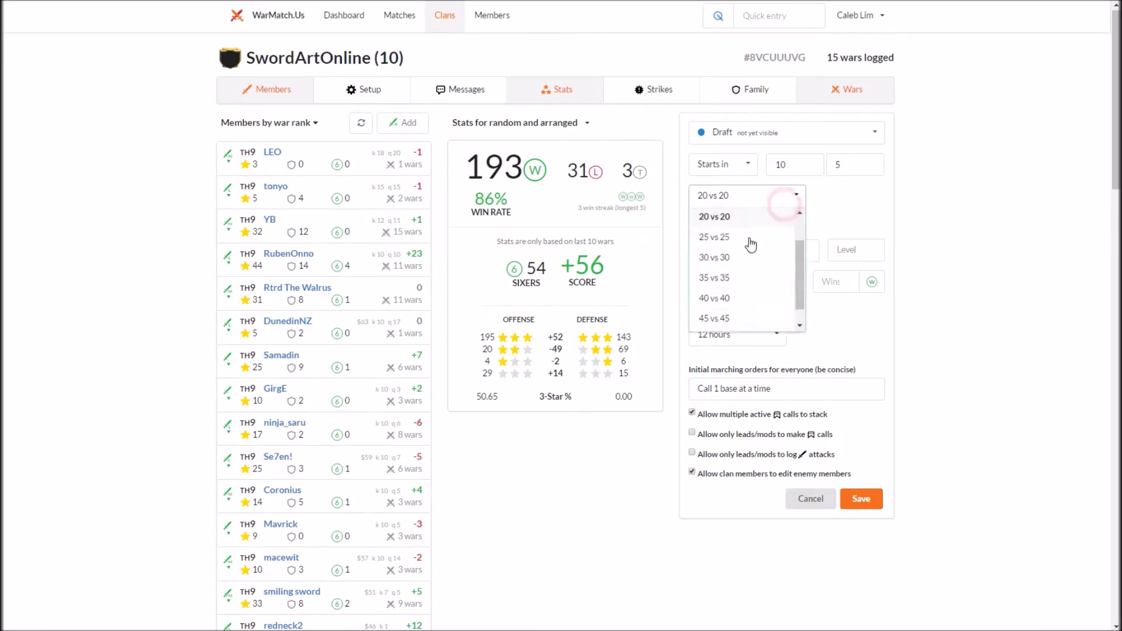
{"action": "left_click", "coordinate": [745, 236]}
Copy the enemy clan's tag from the enemy team's war details in BlueStacks.
{"action": "left_click", "coordinate": [730, 281]}
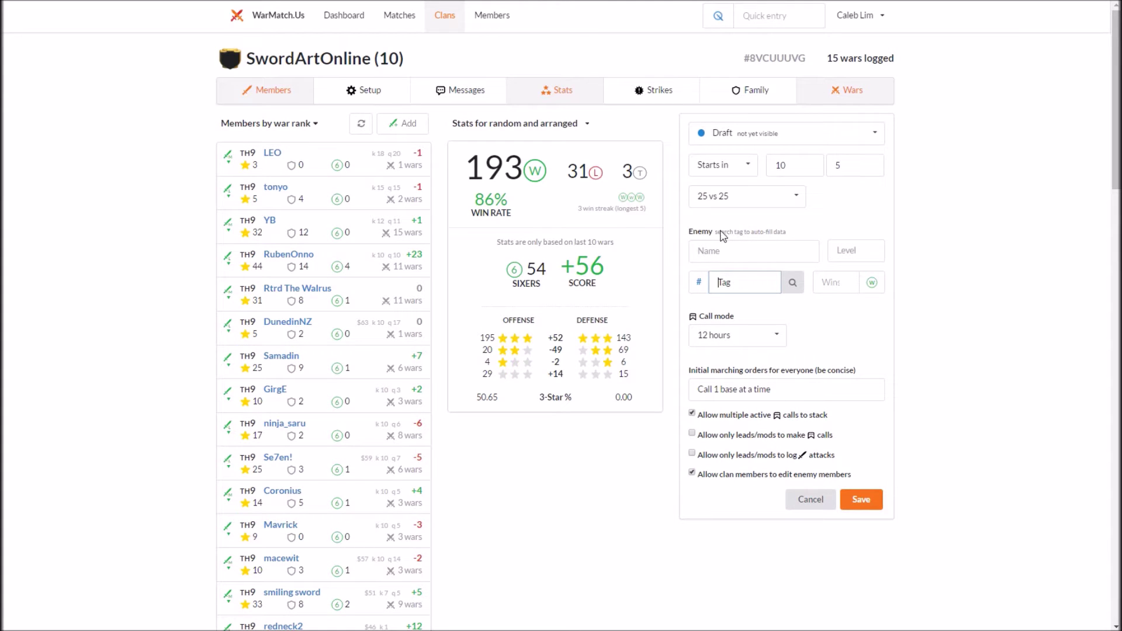
{"action": "mouse_move", "coordinate": [460, 629]}
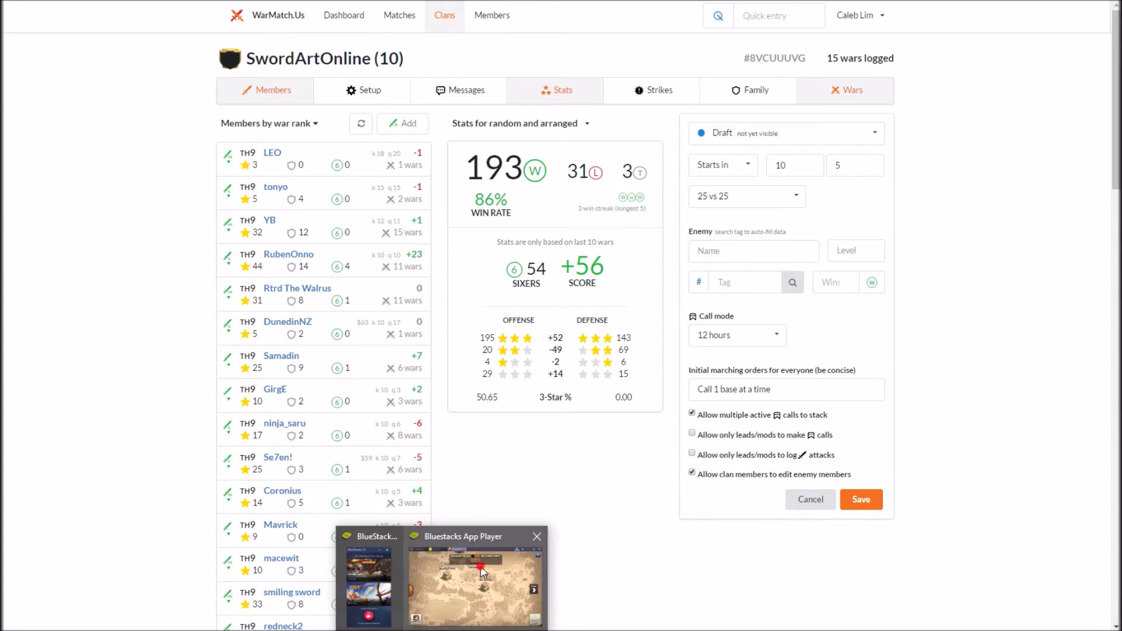
{"action": "left_click", "coordinate": [485, 570]}
{"action": "left_click", "coordinate": [927, 487]}
{"action": "left_click", "coordinate": [556, 89]}
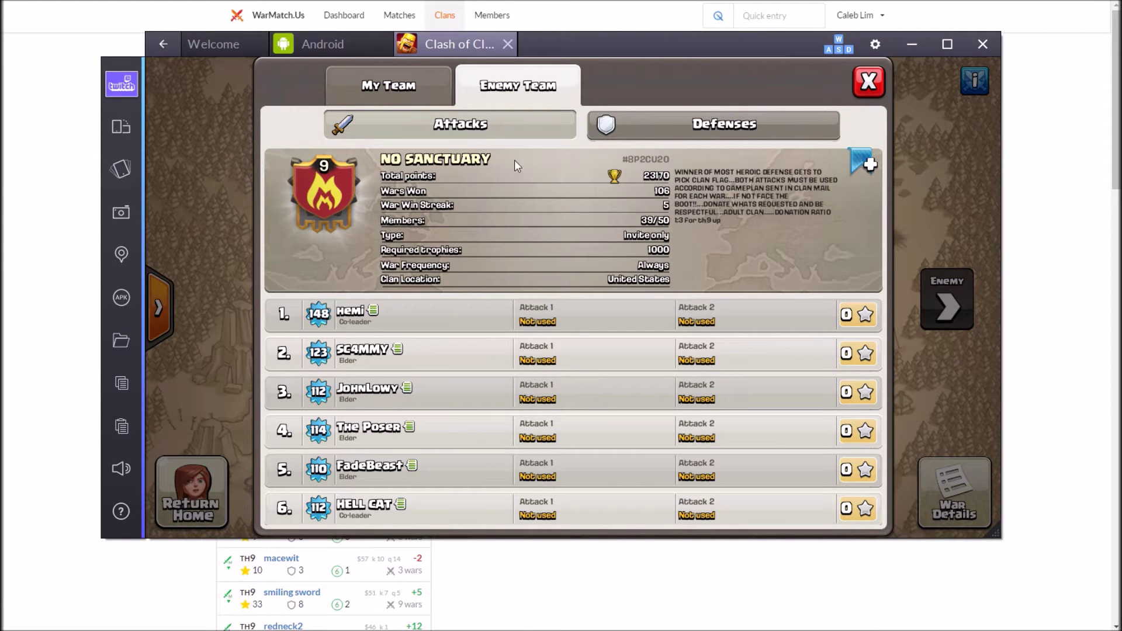
{"action": "left_click", "coordinate": [679, 154]}
{"action": "left_click", "coordinate": [608, 169]}
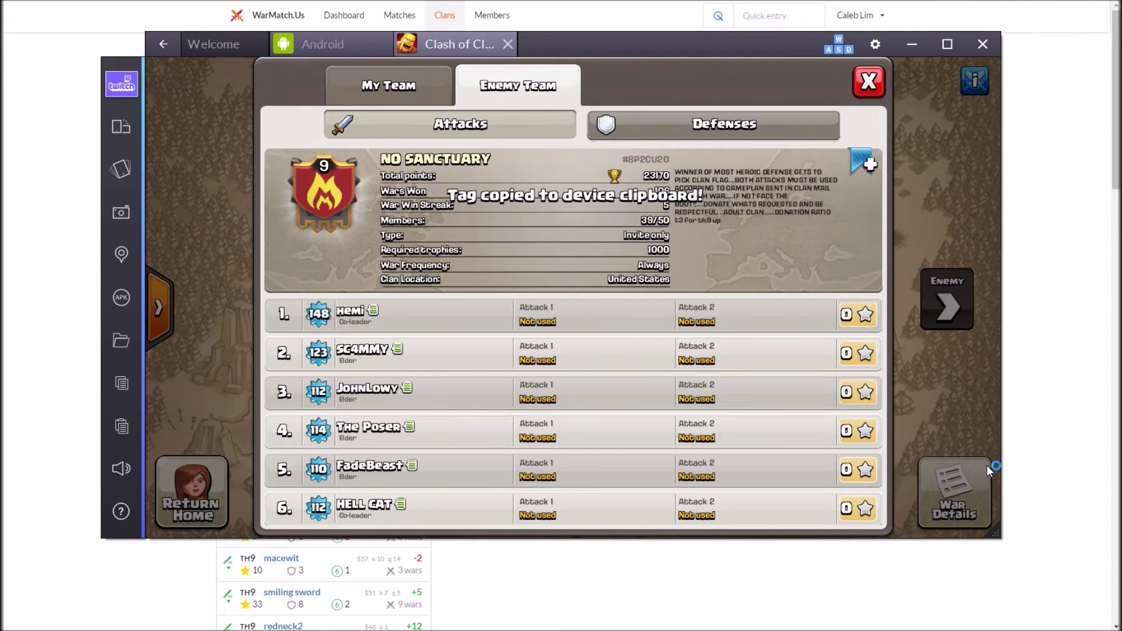
Enter 8P2CU20 as the draft war's enemy tag, without the leading #, and look it up to fill in the enemy data.
{"action": "left_click", "coordinate": [1026, 169]}
{"action": "left_click", "coordinate": [745, 277]}
{"action": "key", "text": "ctrl+v"}
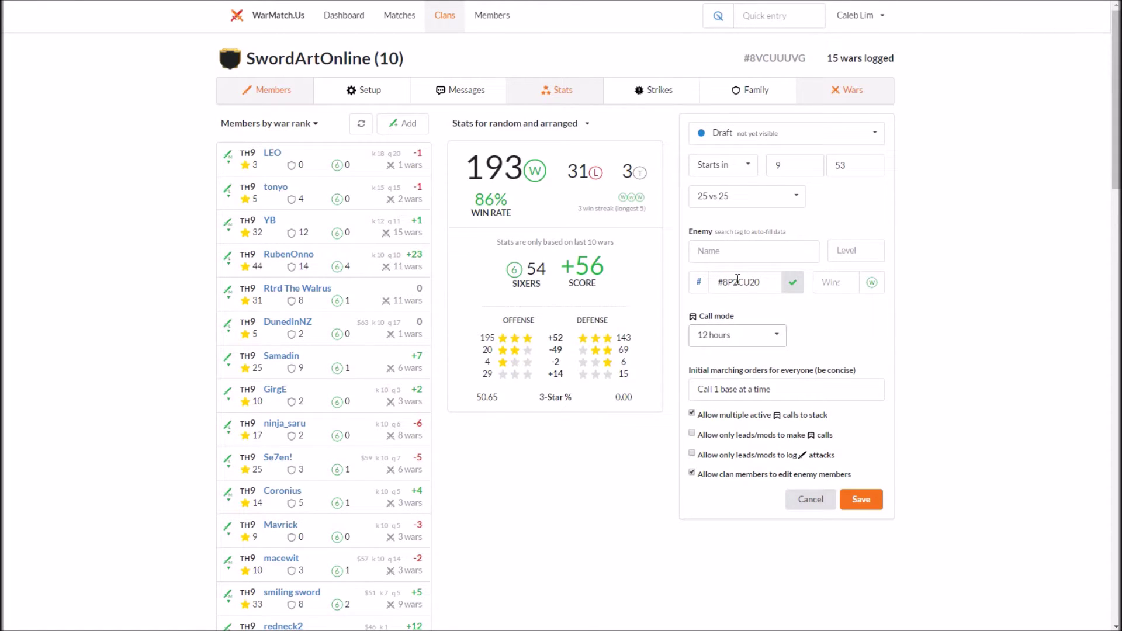
{"action": "left_click", "coordinate": [723, 283]}
{"action": "key", "text": "BackSpace"}
{"action": "left_click", "coordinate": [794, 286]}
{"action": "left_click", "coordinate": [765, 250]}
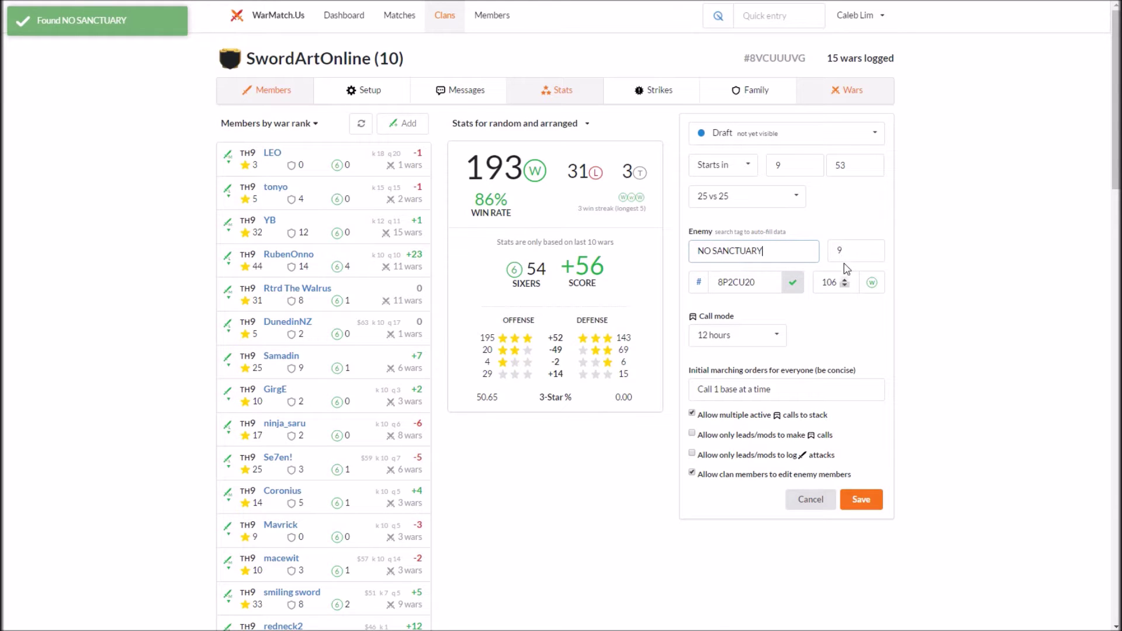
Examine the call mode durations available for the draft war, keeping 12 hours selected.
{"action": "scroll", "coordinate": [716, 216], "scroll_direction": "down", "scroll_amount": 2}
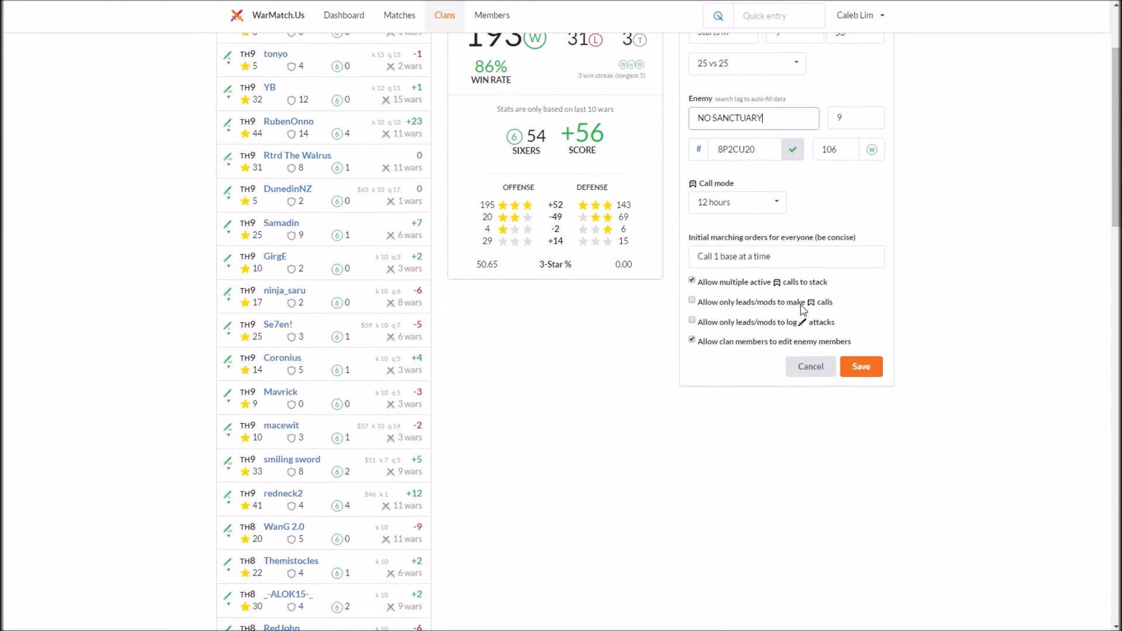
{"action": "scroll", "coordinate": [777, 300], "scroll_direction": "up", "scroll_amount": 2}
{"action": "left_click", "coordinate": [752, 335]}
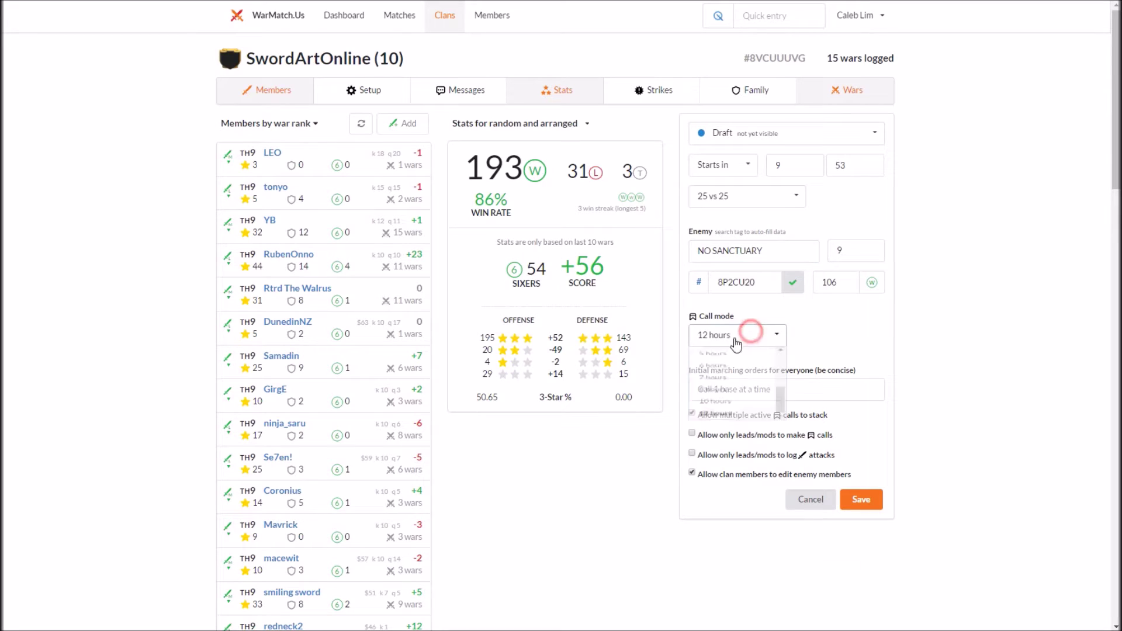
{"action": "scroll", "coordinate": [726, 394], "scroll_direction": "up", "scroll_amount": 3}
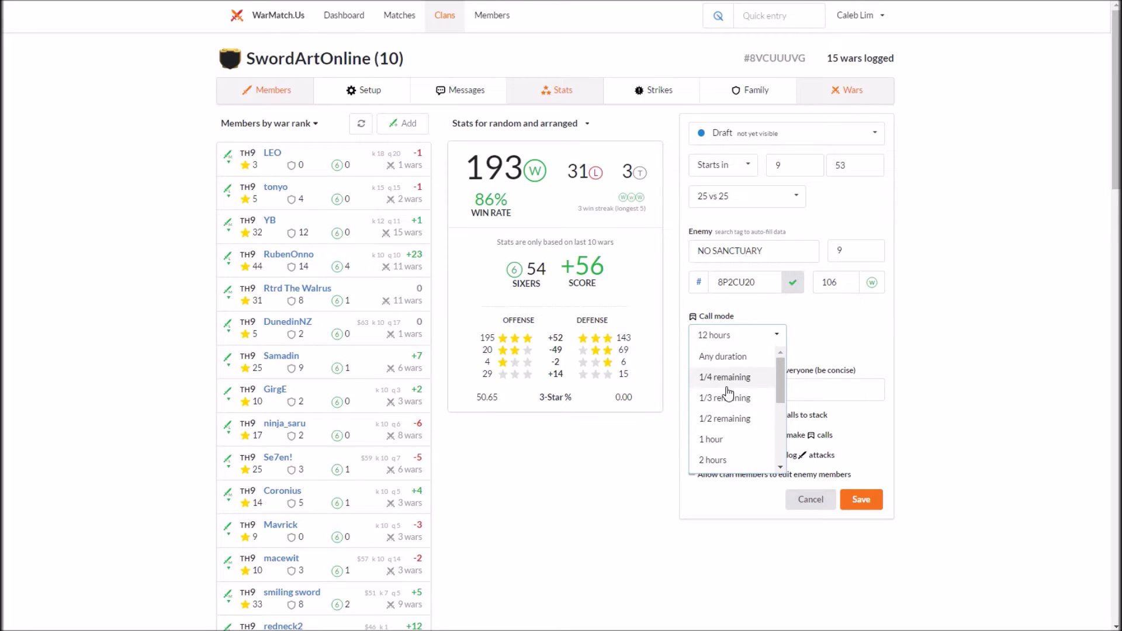
{"action": "left_click", "coordinate": [724, 309]}
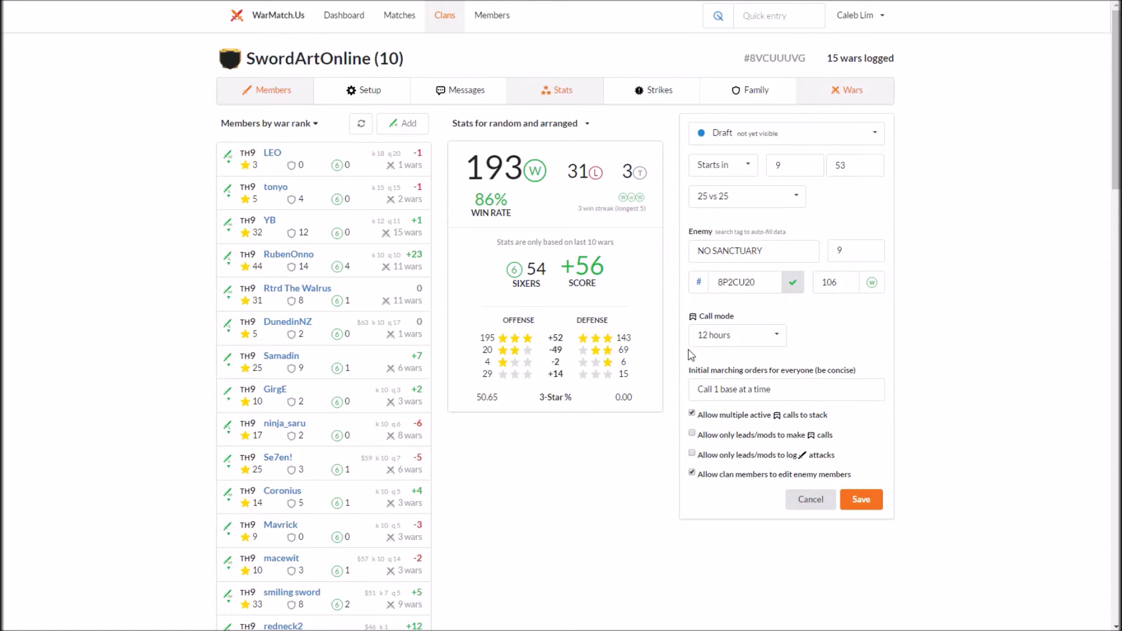
{"action": "left_click", "coordinate": [747, 330]}
{"action": "scroll", "coordinate": [772, 368], "scroll_direction": "up", "scroll_amount": 3}
{"action": "scroll", "coordinate": [741, 415], "scroll_direction": "down", "scroll_amount": 3}
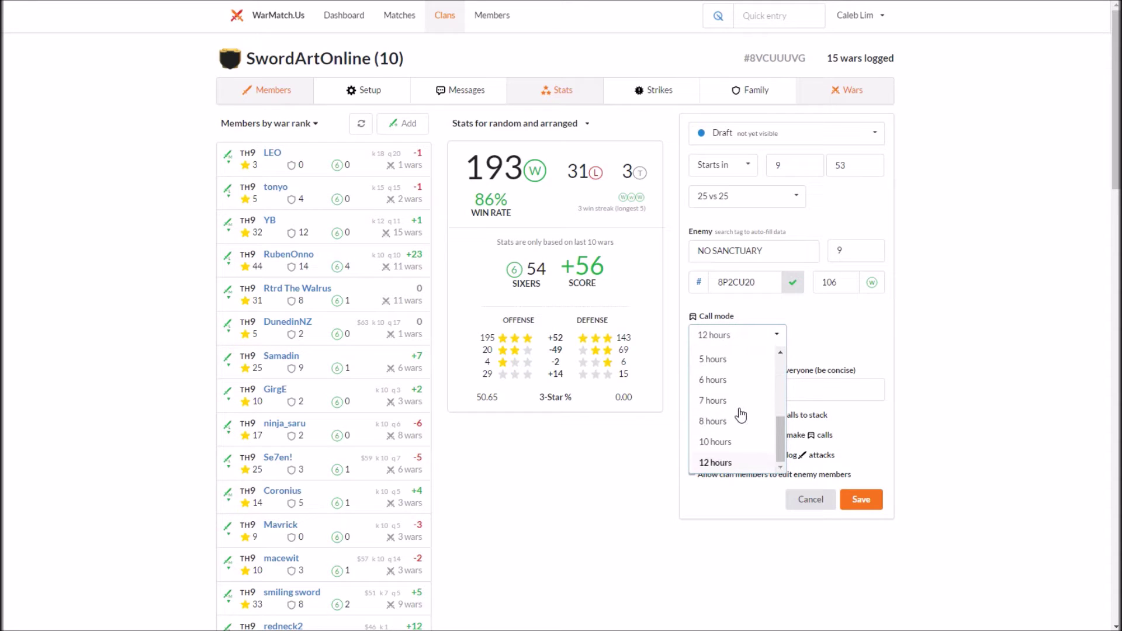
{"action": "scroll", "coordinate": [742, 385], "scroll_direction": "up", "scroll_amount": 3}
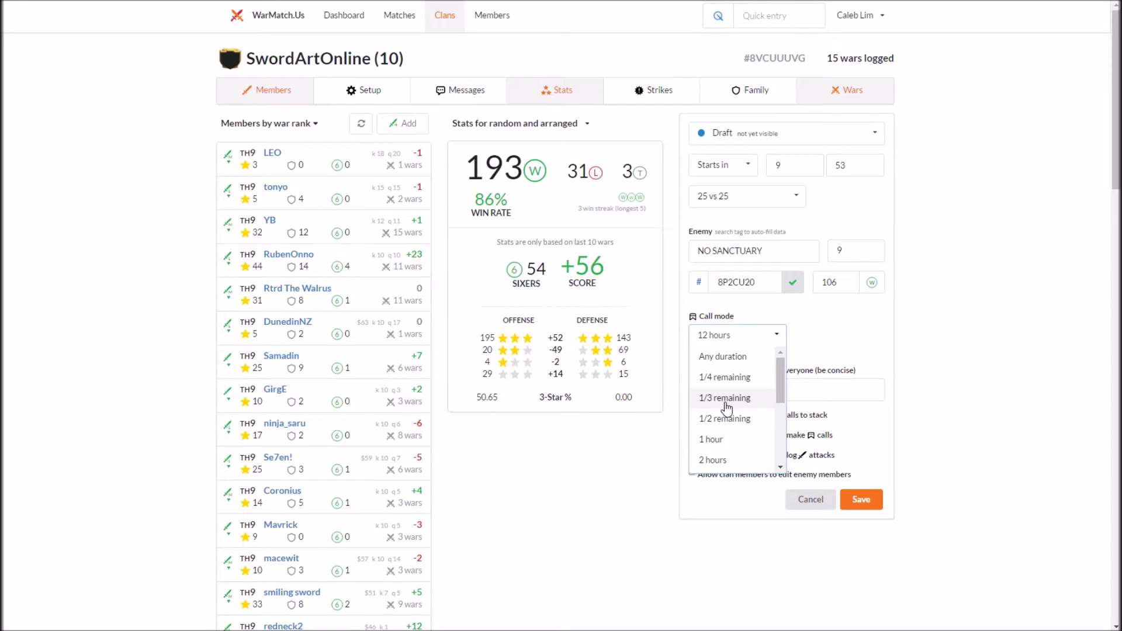
{"action": "scroll", "coordinate": [730, 432], "scroll_direction": "down", "scroll_amount": 2}
{"action": "scroll", "coordinate": [745, 374], "scroll_direction": "down", "scroll_amount": 3}
{"action": "scroll", "coordinate": [724, 458], "scroll_direction": "up", "scroll_amount": 3}
{"action": "scroll", "coordinate": [722, 453], "scroll_direction": "down", "scroll_amount": 3}
{"action": "scroll", "coordinate": [726, 431], "scroll_direction": "down", "scroll_amount": 6}
{"action": "scroll", "coordinate": [755, 424], "scroll_direction": "up", "scroll_amount": 4}
{"action": "scroll", "coordinate": [755, 425], "scroll_direction": "up", "scroll_amount": 3}
{"action": "scroll", "coordinate": [743, 398], "scroll_direction": "up", "scroll_amount": 4}
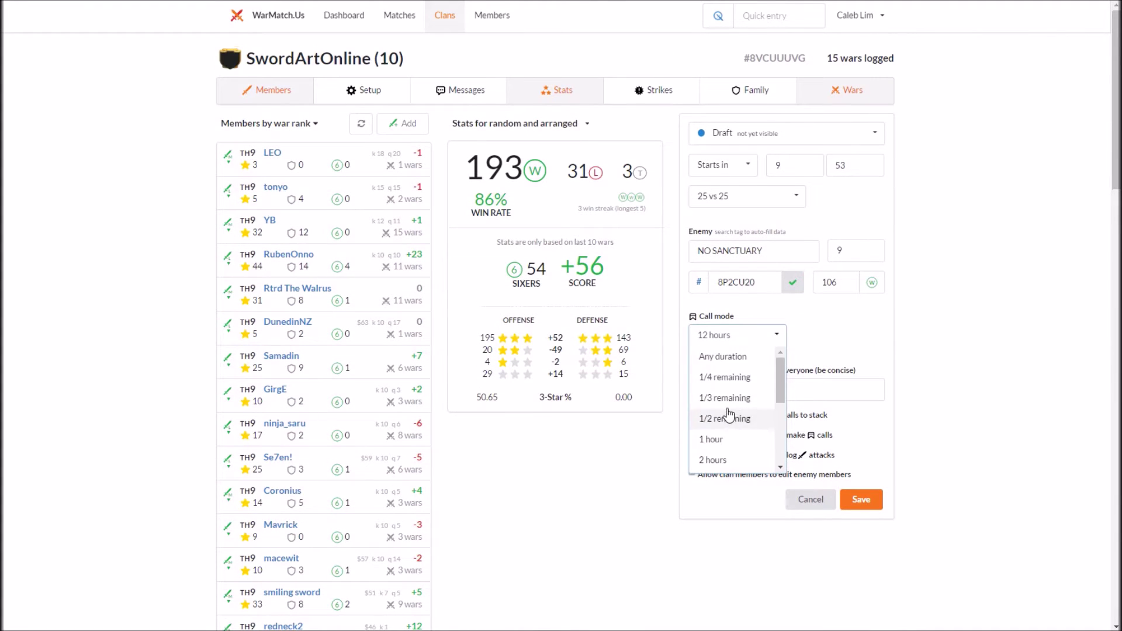
{"action": "scroll", "coordinate": [729, 414], "scroll_direction": "down", "scroll_amount": 5}
{"action": "left_click", "coordinate": [748, 338]}
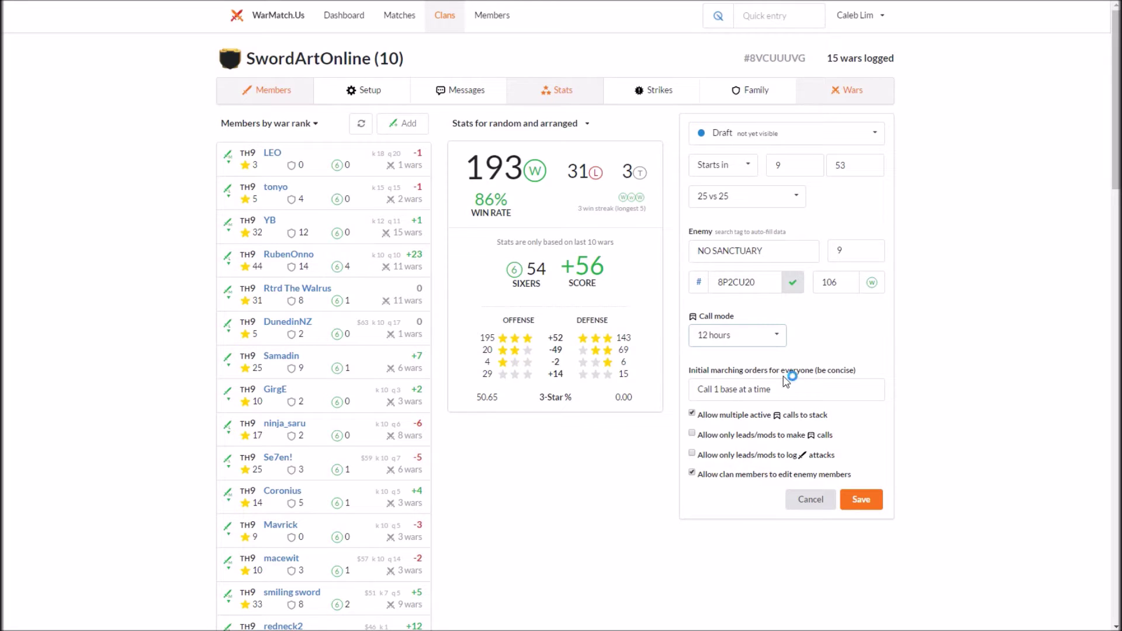
Save the 25 vs 25 draft war against NO SANCTUARY with its default war rules.
{"action": "scroll", "coordinate": [714, 494], "scroll_direction": "down", "scroll_amount": 1}
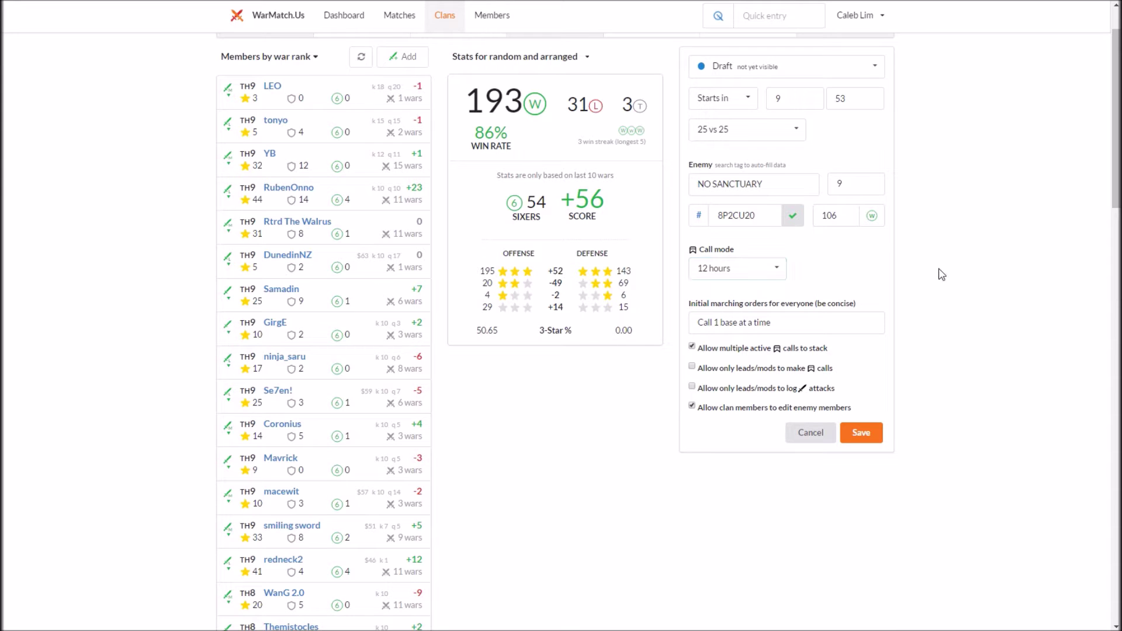
{"action": "scroll", "coordinate": [859, 565], "scroll_direction": "up", "scroll_amount": 2}
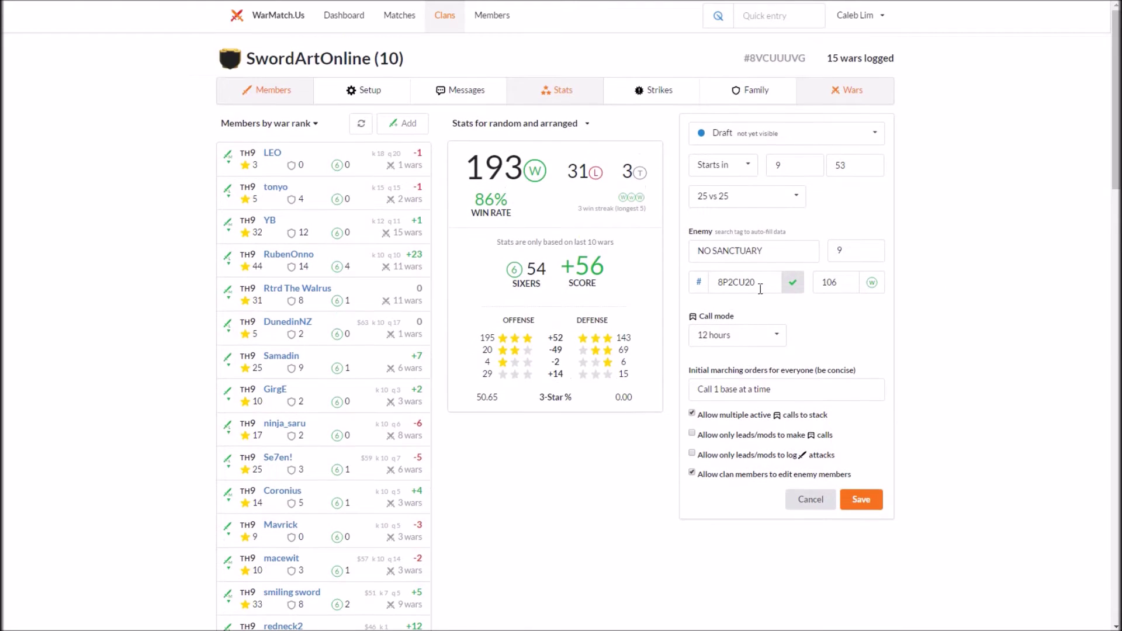
{"action": "left_click", "coordinate": [854, 497]}
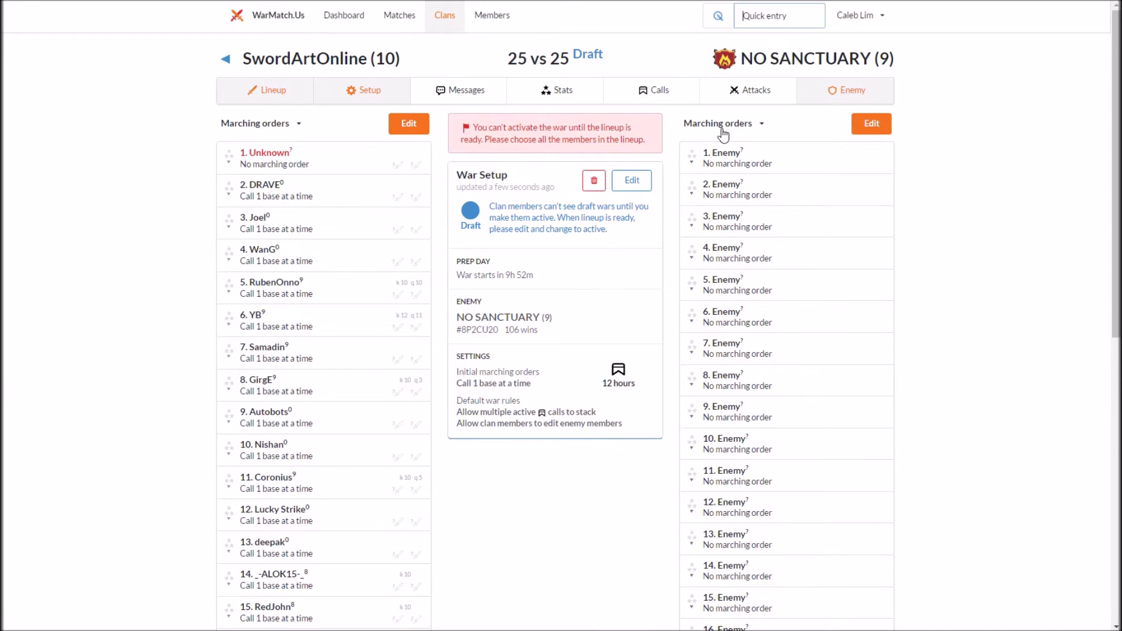
Examine the lineups and marching orders of both clans in the saved draft war.
{"action": "scroll", "coordinate": [461, 313], "scroll_direction": "down", "scroll_amount": 6}
{"action": "scroll", "coordinate": [508, 251], "scroll_direction": "up", "scroll_amount": 6}
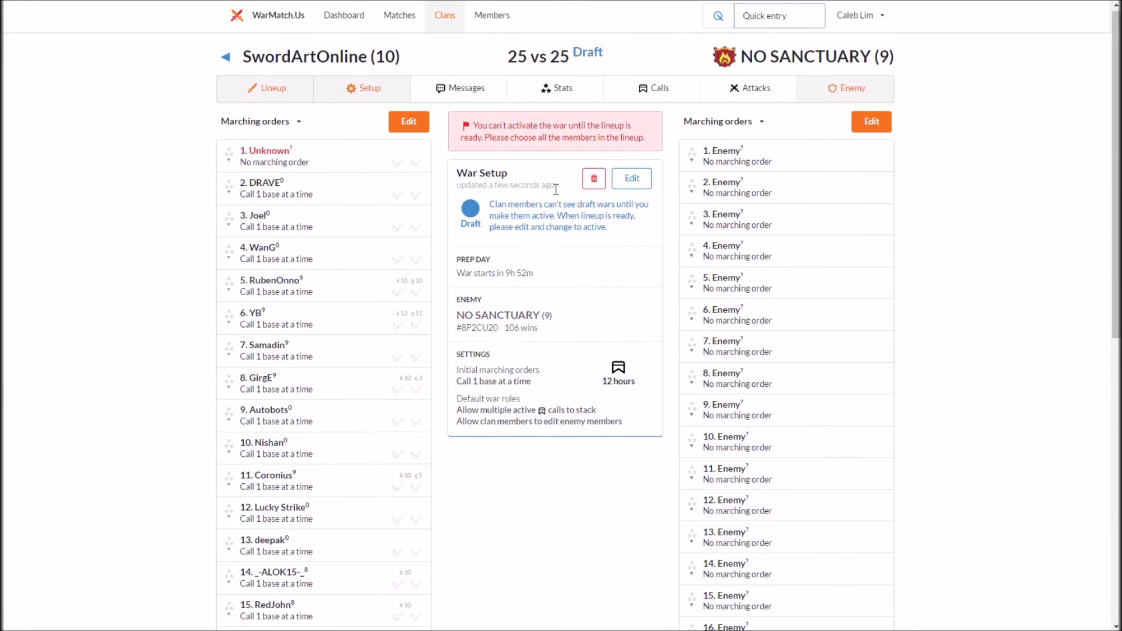
{"action": "scroll", "coordinate": [343, 267], "scroll_direction": "down", "scroll_amount": 6}
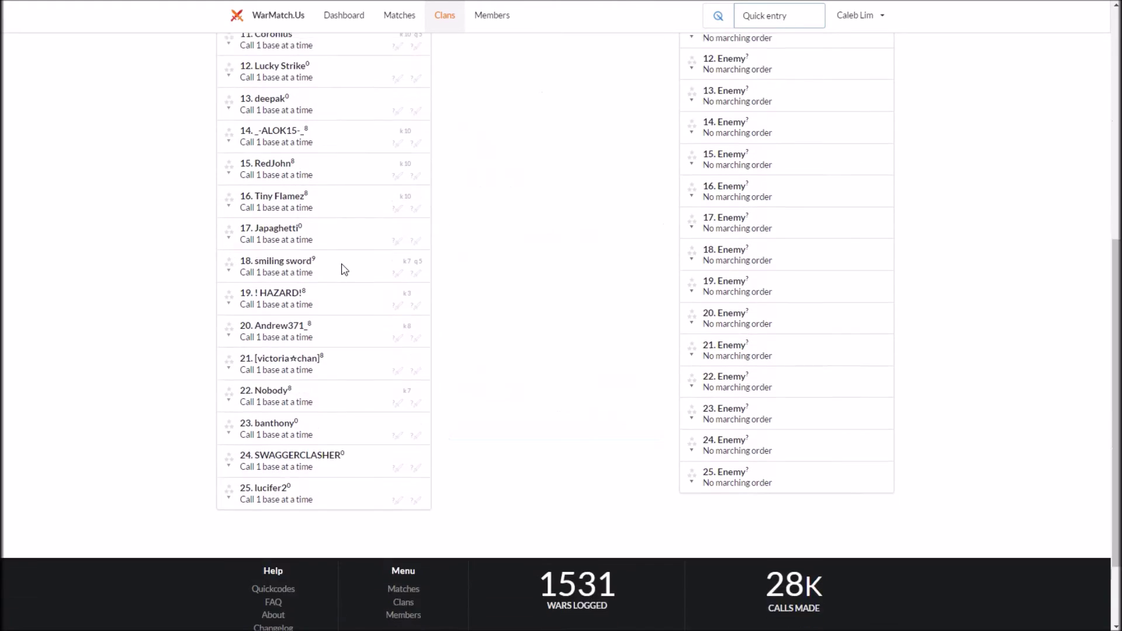
{"action": "scroll", "coordinate": [343, 268], "scroll_direction": "up", "scroll_amount": 6}
{"action": "scroll", "coordinate": [308, 250], "scroll_direction": "down", "scroll_amount": 8}
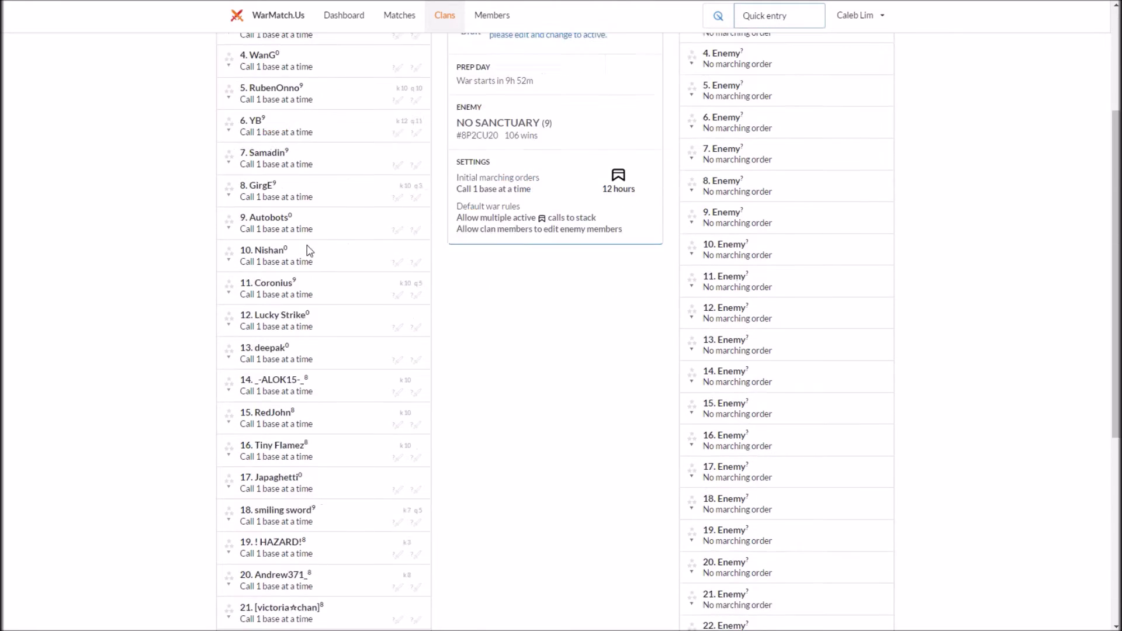
{"action": "scroll", "coordinate": [358, 302], "scroll_direction": "up", "scroll_amount": 8}
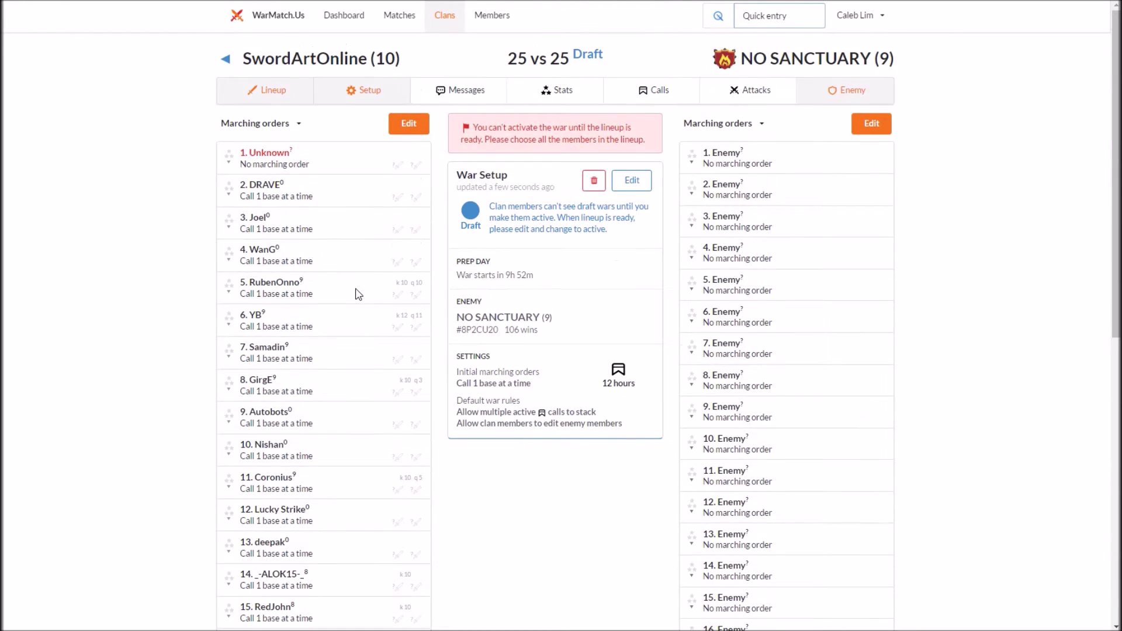
Scan the full prefilled member list of the home clan in the draft war.
{"action": "scroll", "coordinate": [358, 303], "scroll_direction": "down", "scroll_amount": 8}
{"action": "scroll", "coordinate": [370, 304], "scroll_direction": "up", "scroll_amount": 4}
{"action": "scroll", "coordinate": [370, 305], "scroll_direction": "up", "scroll_amount": 5}
{"action": "scroll", "coordinate": [785, 228], "scroll_direction": "down", "scroll_amount": 5}
{"action": "scroll", "coordinate": [809, 258], "scroll_direction": "up", "scroll_amount": 4}
{"action": "scroll", "coordinate": [809, 257], "scroll_direction": "down", "scroll_amount": 4}
{"action": "scroll", "coordinate": [913, 484], "scroll_direction": "up", "scroll_amount": 6}
{"action": "scroll", "coordinate": [706, 325], "scroll_direction": "down", "scroll_amount": 4}
Open the SwordArtOnline lineup for editing and clear all the prefilled member names.
{"action": "key", "text": "F5"}
{"action": "left_click", "coordinate": [408, 136]}
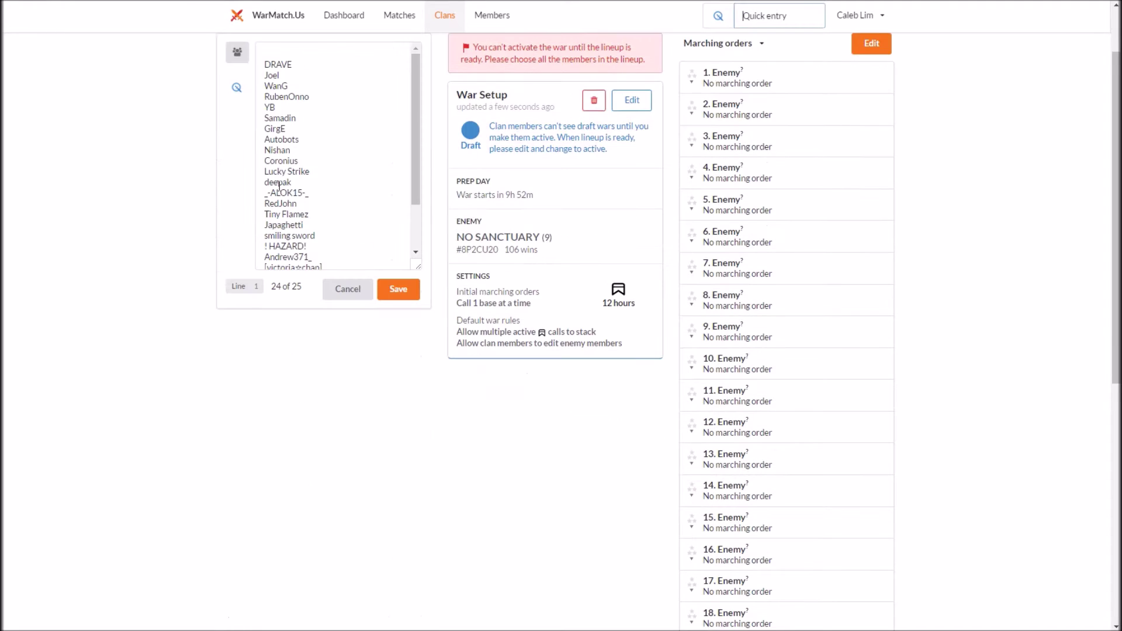
{"action": "scroll", "coordinate": [316, 146], "scroll_direction": "up", "scroll_amount": 2}
{"action": "left_click_drag", "start_coordinate": [271, 124], "coordinate": [373, 345]}
{"action": "key", "text": "BackSpace"}
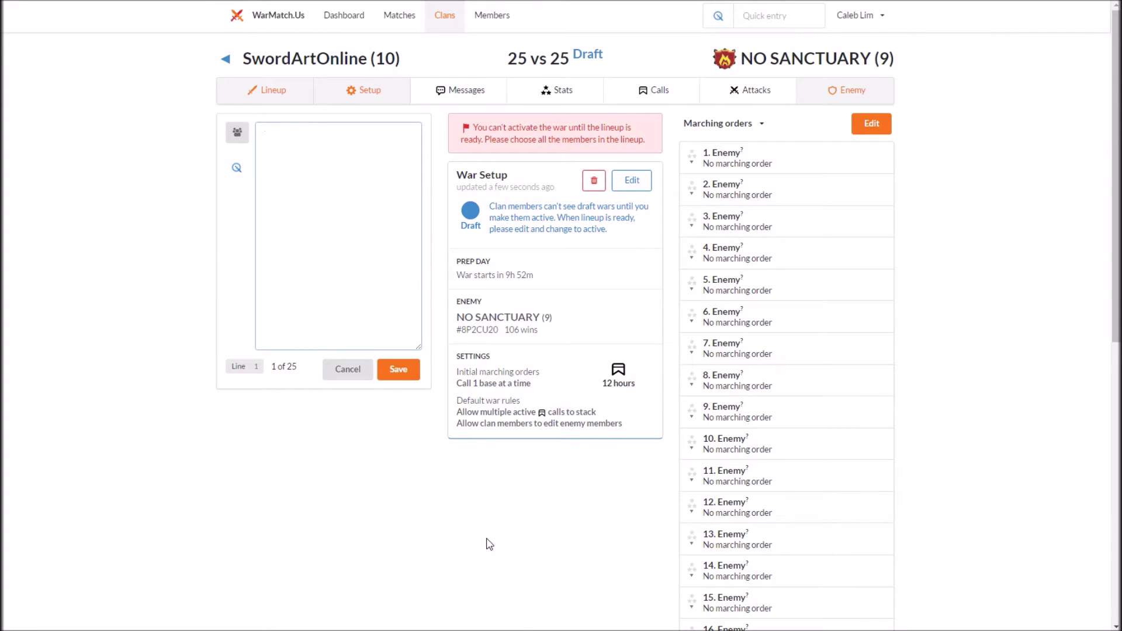
Switch to Clash of Clans and view the ranked SwordArtOnline members in the current war's My Team roster.
{"action": "key", "text": "alt+Tab"}
{"action": "left_click", "coordinate": [509, 364]}
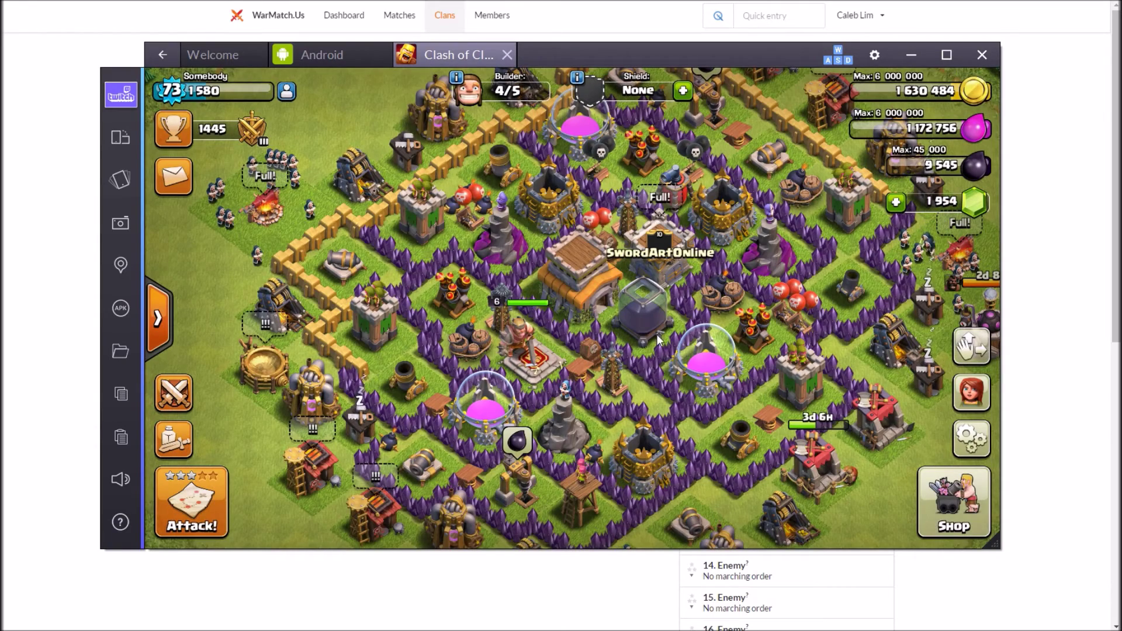
{"action": "left_click", "coordinate": [169, 388]}
{"action": "left_click", "coordinate": [972, 499]}
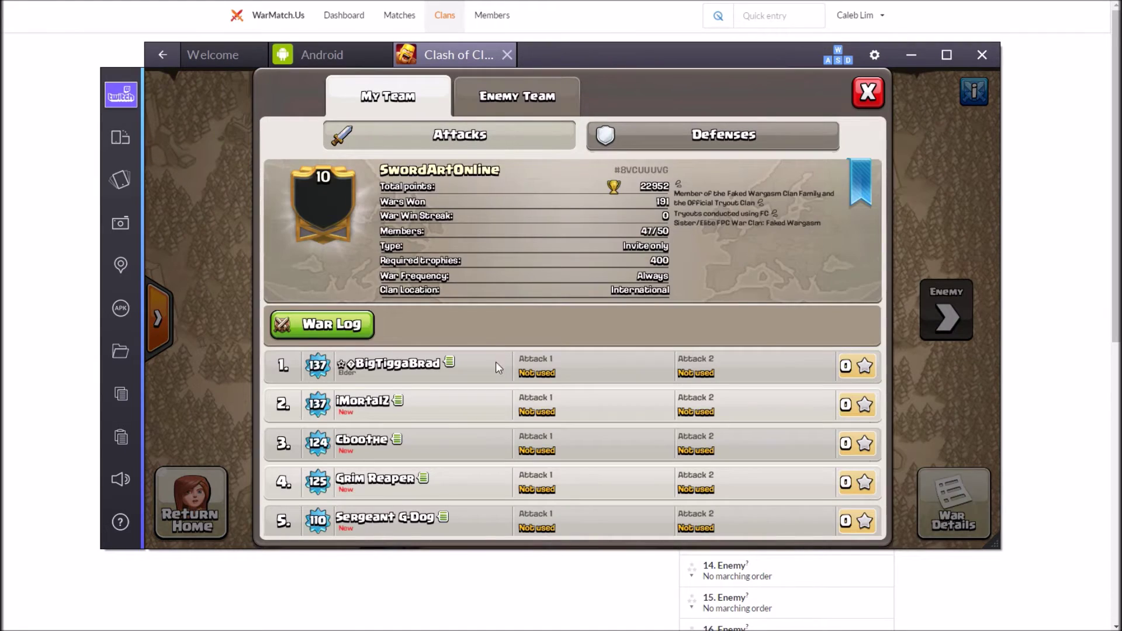
{"action": "left_click_drag", "start_coordinate": [496, 362], "coordinate": [497, 298]}
{"action": "left_click", "coordinate": [497, 299]}
{"action": "left_click_drag", "start_coordinate": [408, 319], "coordinate": [419, 249]}
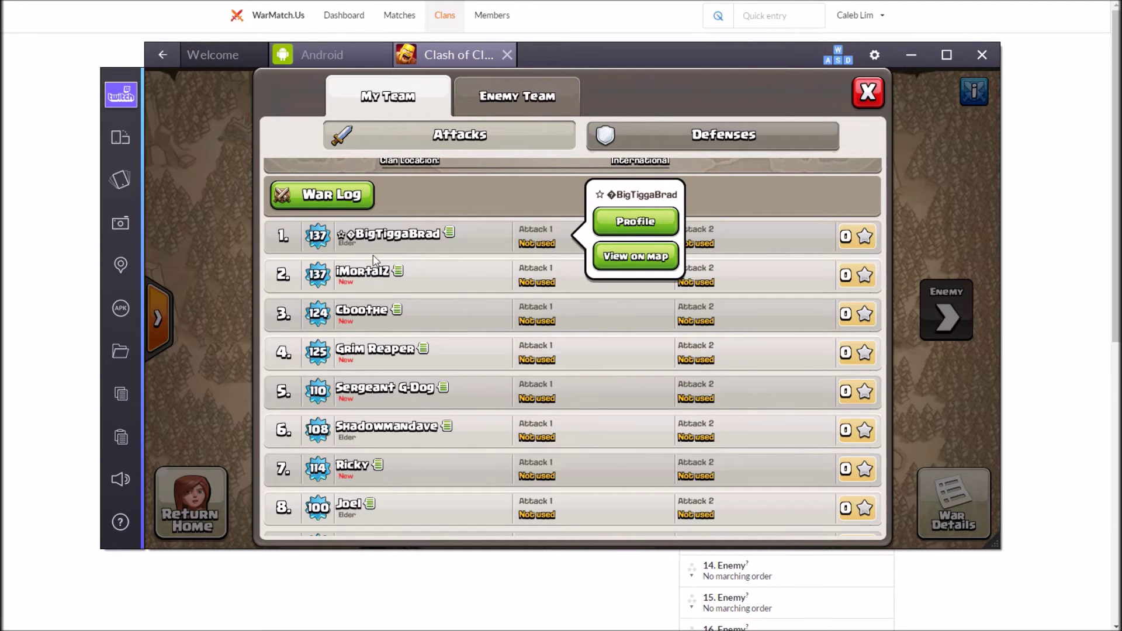
{"action": "left_click", "coordinate": [496, 169]}
{"action": "left_click", "coordinate": [343, 236]}
{"action": "left_click", "coordinate": [357, 102]}
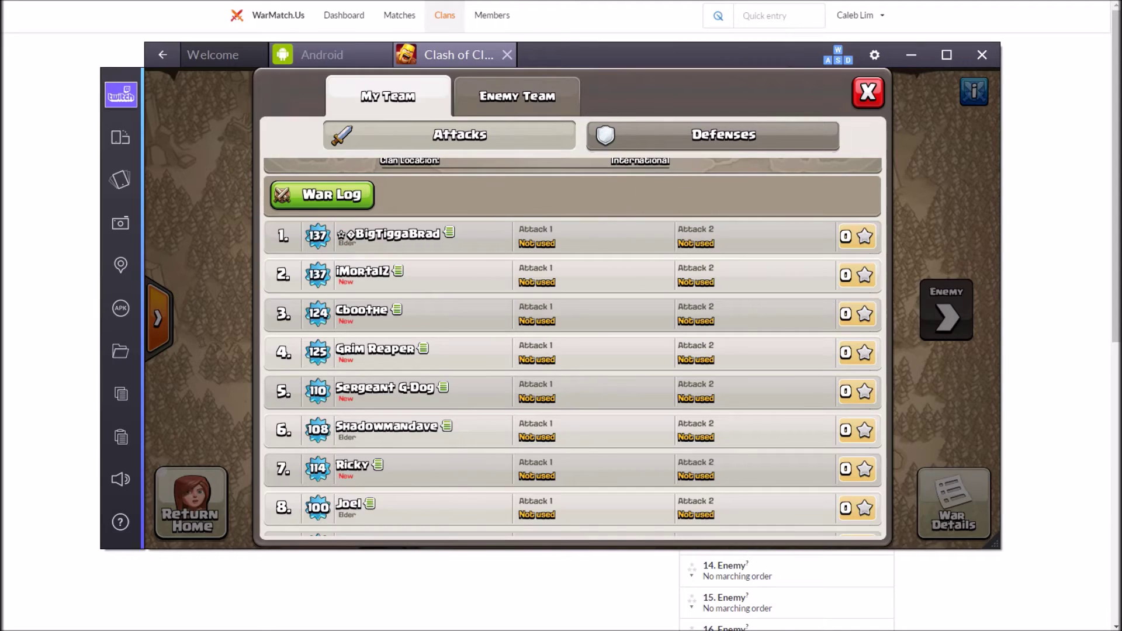
Back in WarMatch.Us, add the first-ranked member from the clan member list to line 1 of the lineup.
{"action": "key", "text": "alt+Tab"}
{"action": "scroll", "coordinate": [503, 451], "scroll_direction": "down", "scroll_amount": 1}
{"action": "scroll", "coordinate": [549, 446], "scroll_direction": "up", "scroll_amount": 1}
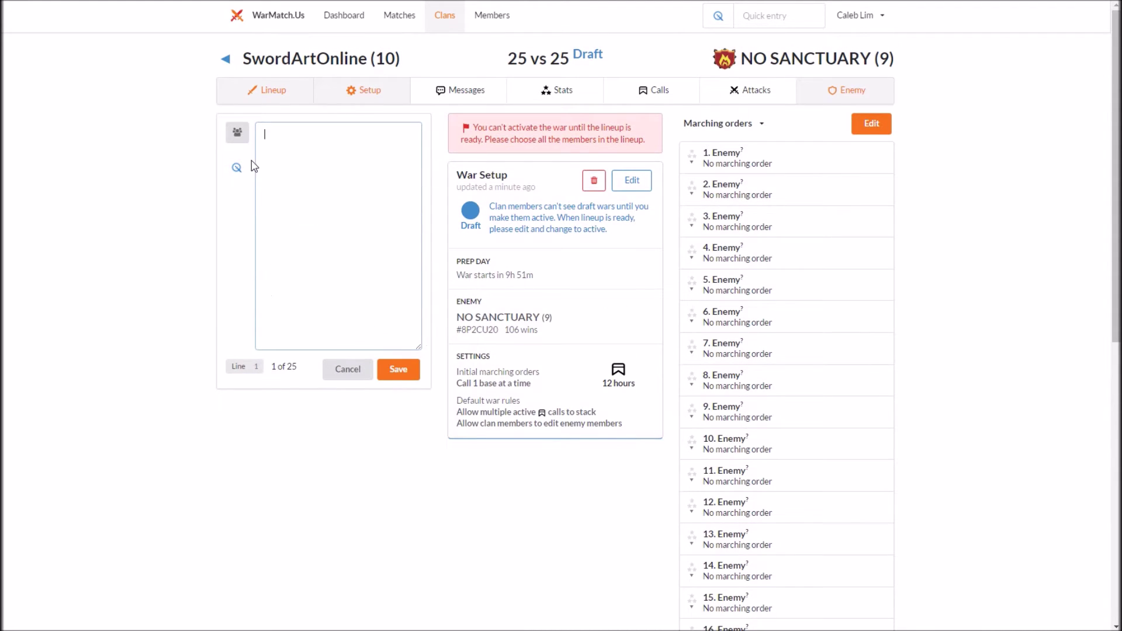
{"action": "left_click", "coordinate": [237, 132]}
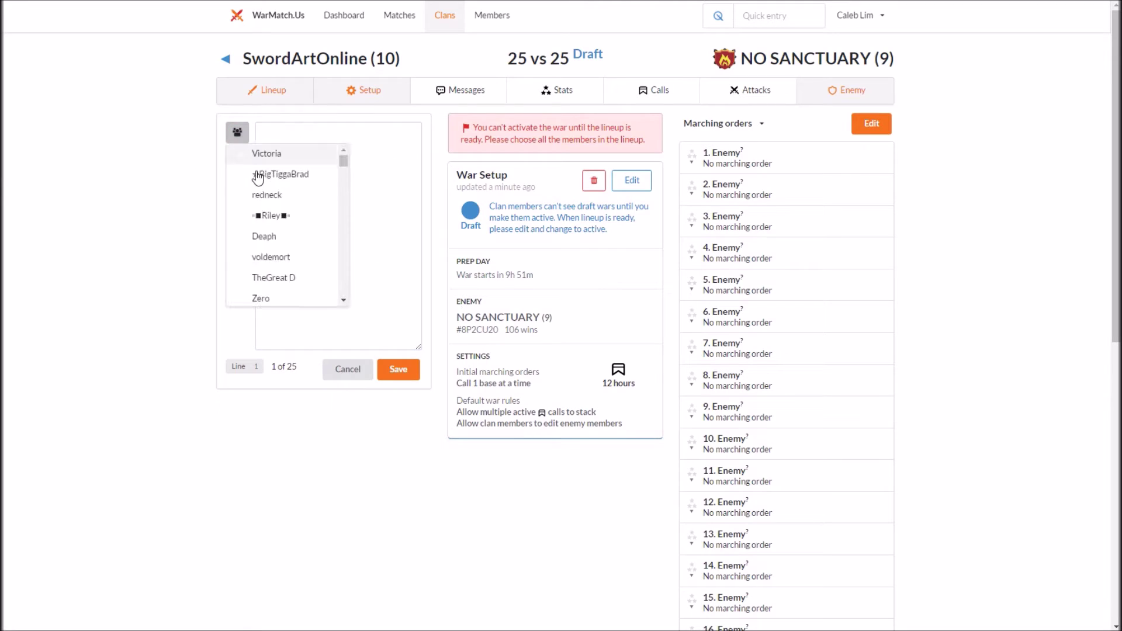
{"action": "left_click", "coordinate": [237, 132]}
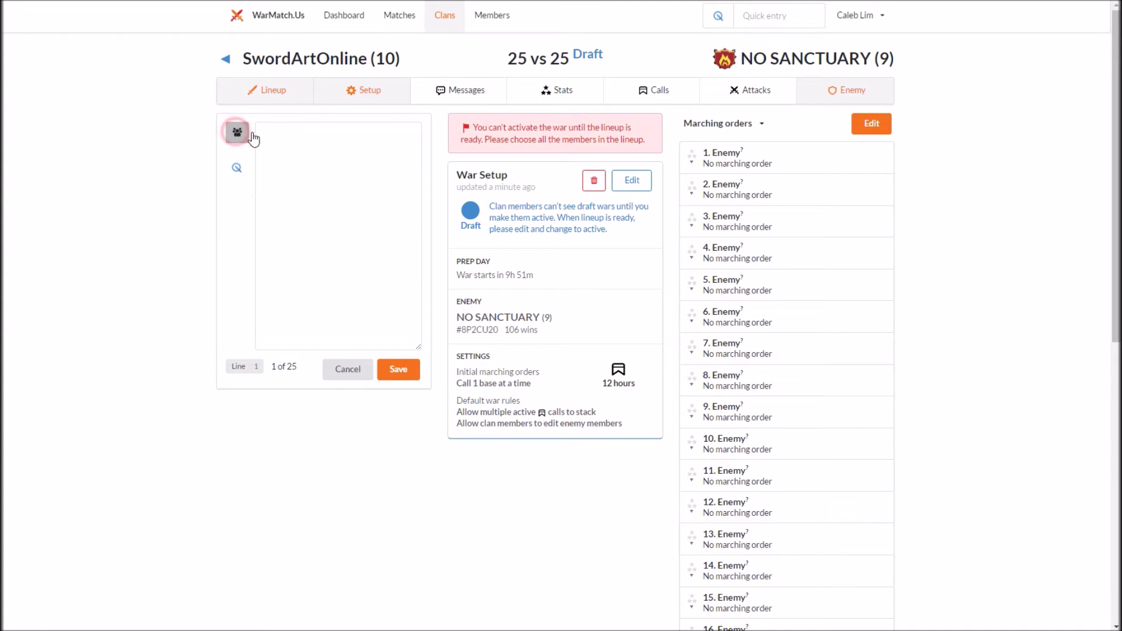
{"action": "left_click", "coordinate": [272, 174]}
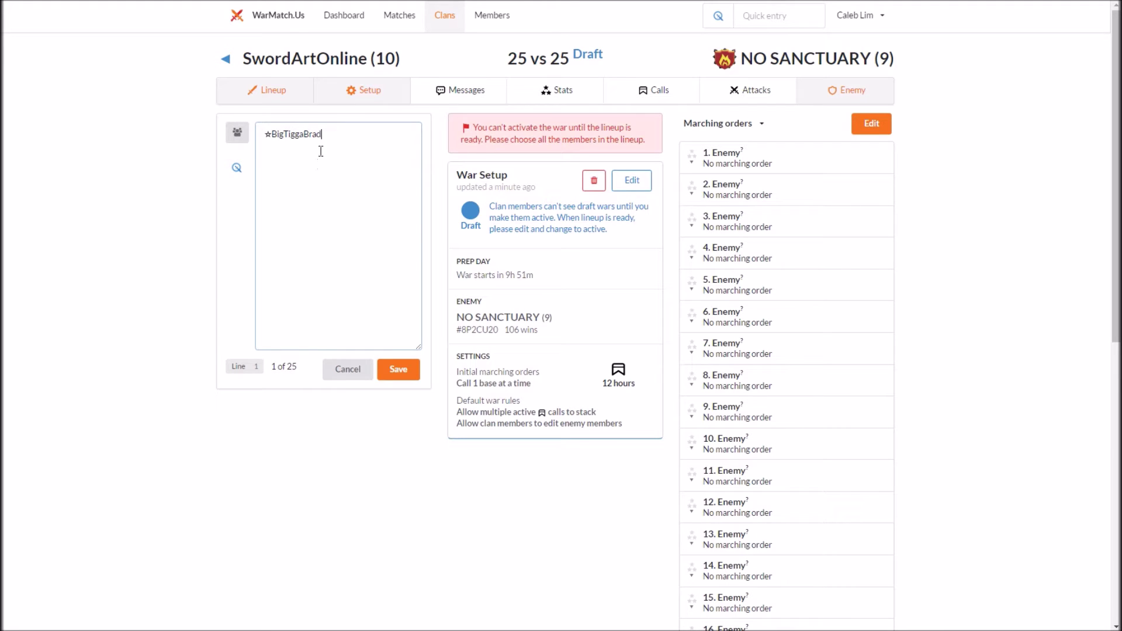
{"action": "scroll", "coordinate": [476, 584], "scroll_direction": "down", "scroll_amount": 4}
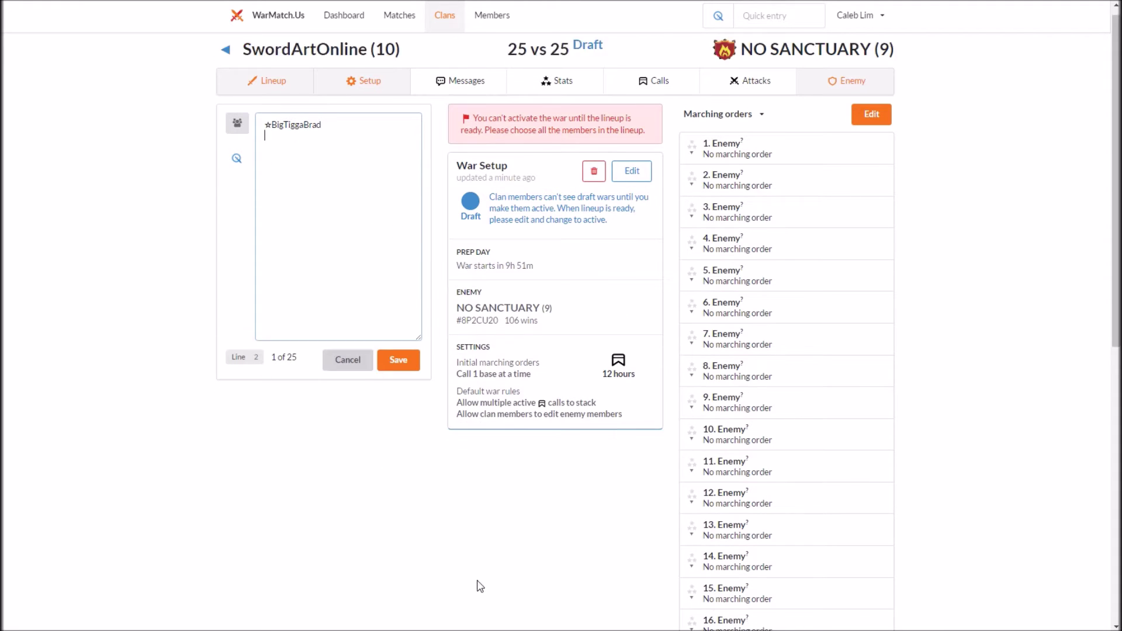
{"action": "scroll", "coordinate": [456, 528], "scroll_direction": "up", "scroll_amount": 4}
Read the second-ranked member in the Clash of Clans roster and enter that in-game name on line 2 of the lineup.
{"action": "key", "text": "alt+Tab"}
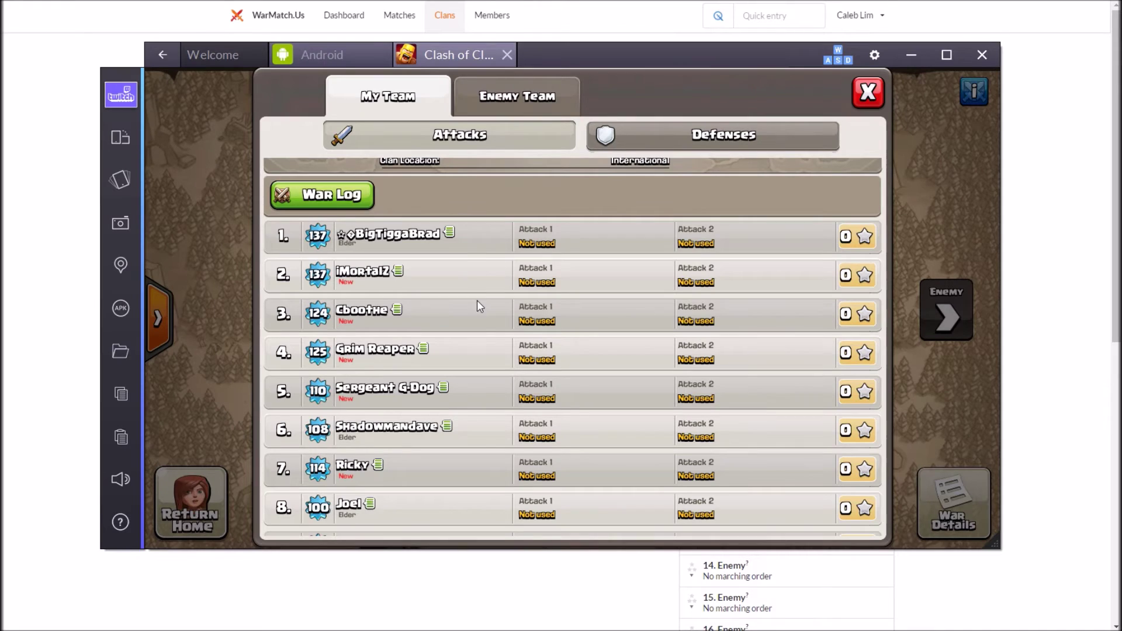
{"action": "left_click", "coordinate": [472, 275]}
{"action": "left_click", "coordinate": [324, 33]}
{"action": "key", "text": "Caps_Lock"}
{"action": "type", "text": "I"}
{"action": "key", "text": "Caps_Lock"}
{"action": "key", "text": "Caps_Lock"}
{"action": "type", "text": "M"}
{"action": "key", "text": "Caps_Lock"}
{"action": "type", "text": "ort"}
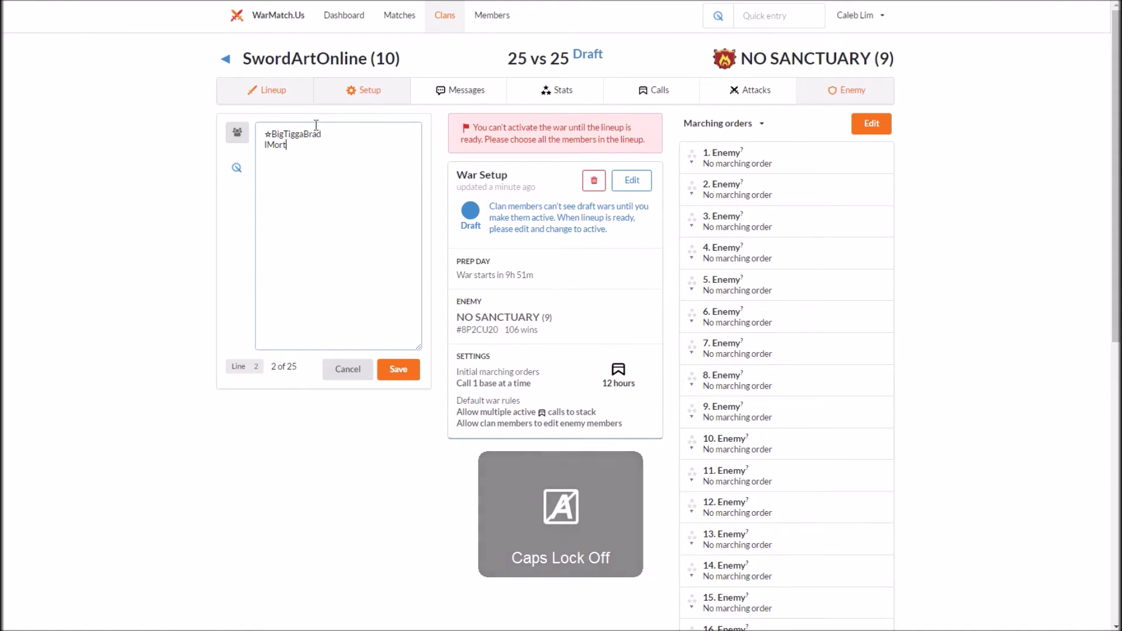
{"action": "type", "text": "alz"}
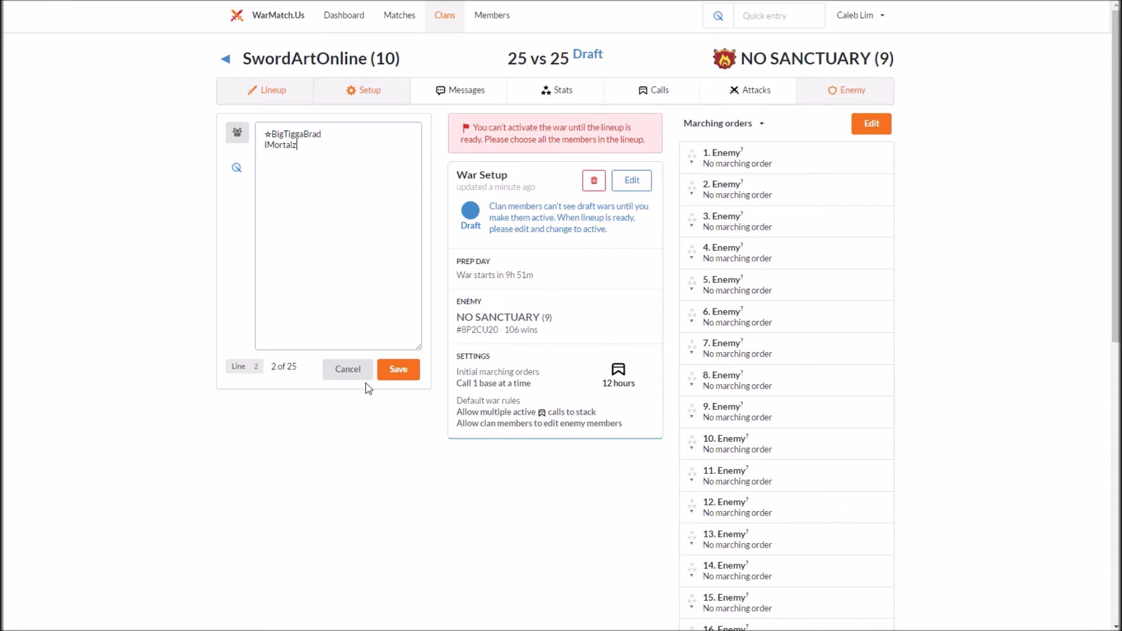
Check the lower ranks of the in-game war roster, selecting the 17th member, whose name contains special symbols.
{"action": "scroll", "coordinate": [421, 593], "scroll_direction": "down", "scroll_amount": 1}
{"action": "key", "text": "alt+Tab"}
{"action": "scroll", "coordinate": [426, 282], "scroll_direction": "down", "scroll_amount": 10}
{"action": "left_click", "coordinate": [406, 210]}
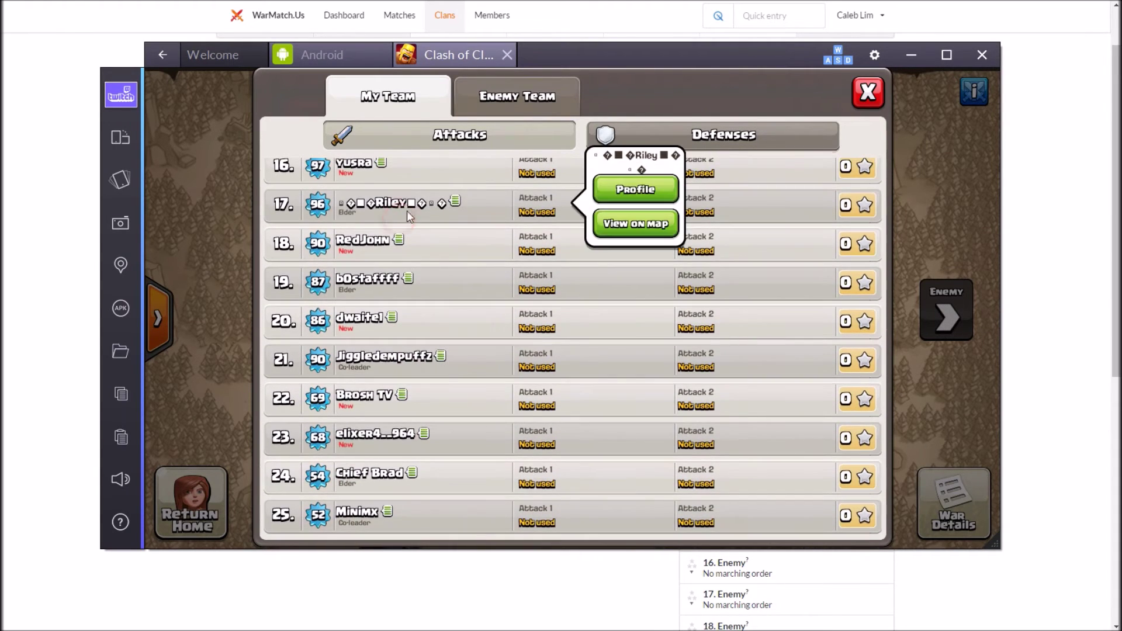
Browse the clan member list of the WarMatch.Us lineup editor and close it without adding anyone.
{"action": "key", "text": "alt+Tab"}
{"action": "left_click", "coordinate": [238, 53]}
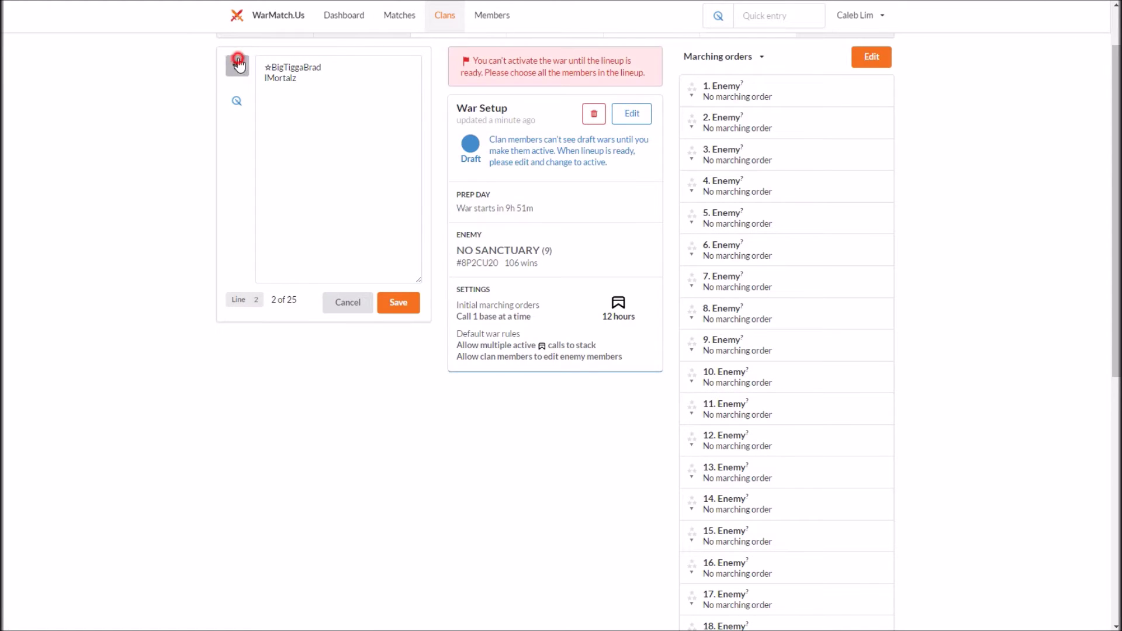
{"action": "left_click", "coordinate": [306, 133]}
{"action": "scroll", "coordinate": [307, 117], "scroll_direction": "down", "scroll_amount": 1}
{"action": "scroll", "coordinate": [307, 111], "scroll_direction": "up", "scroll_amount": 5}
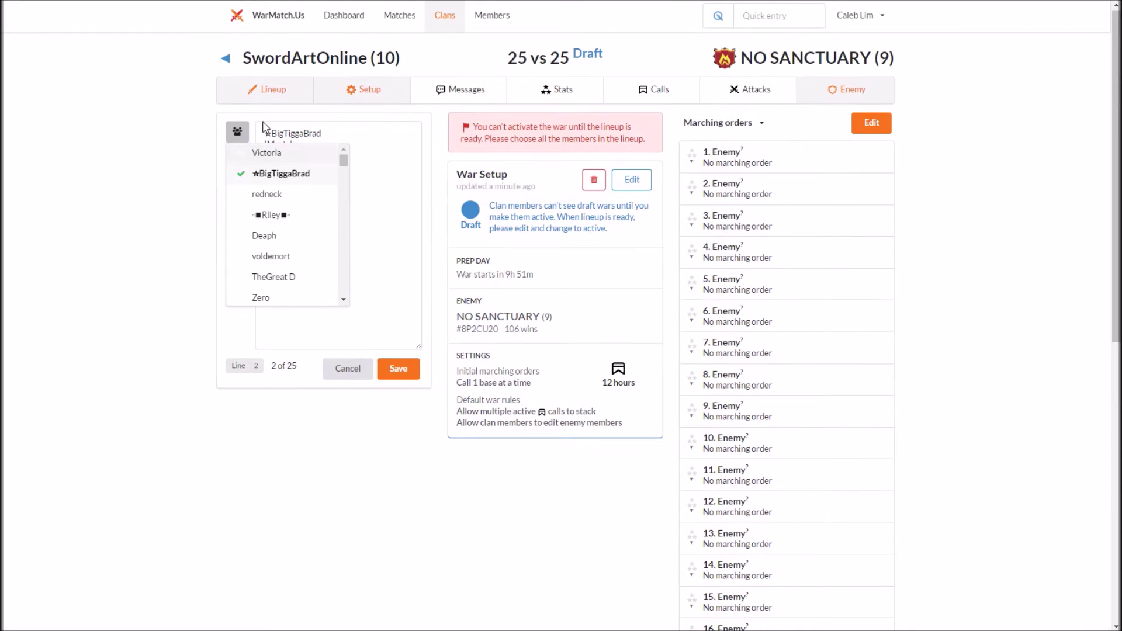
{"action": "scroll", "coordinate": [281, 210], "scroll_direction": "down", "scroll_amount": 3}
{"action": "scroll", "coordinate": [284, 211], "scroll_direction": "down", "scroll_amount": 10}
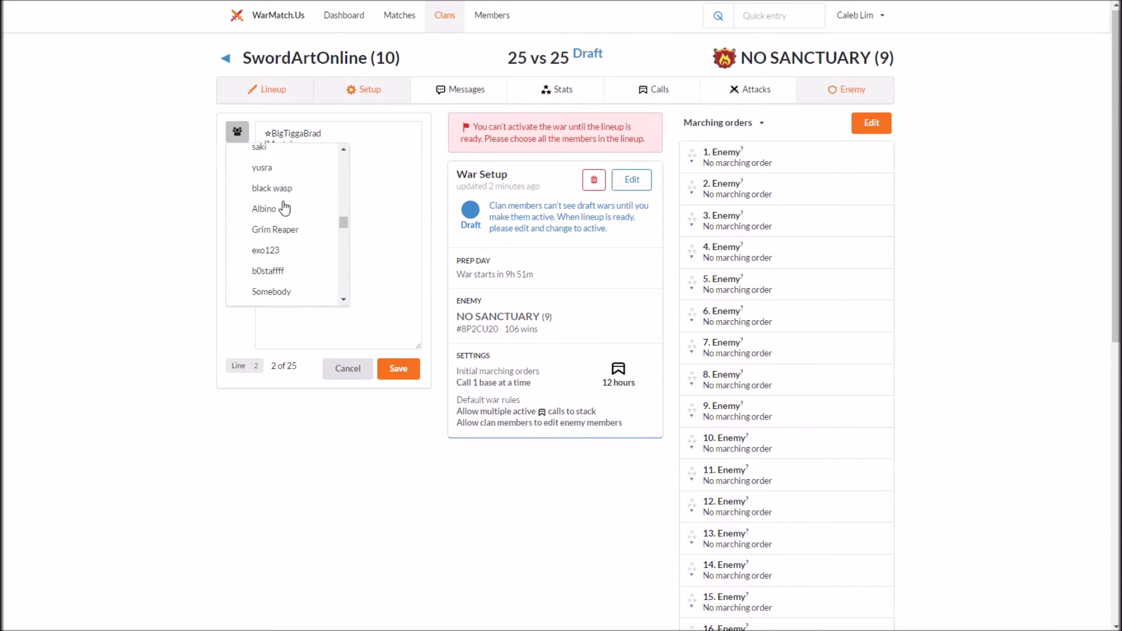
{"action": "left_click", "coordinate": [227, 341]}
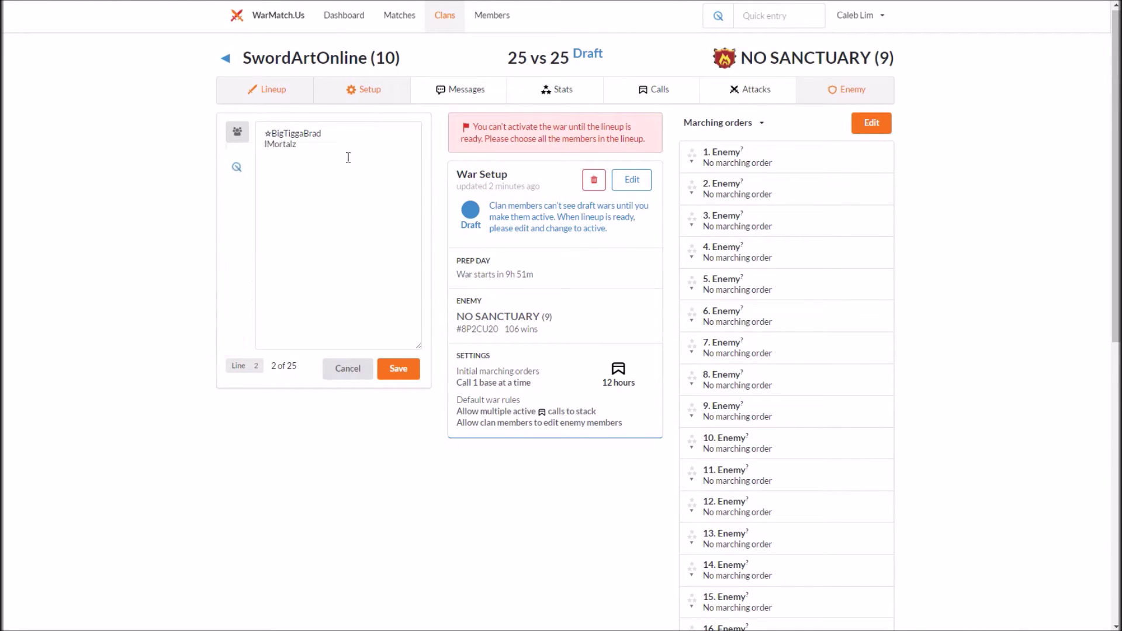
{"action": "left_click", "coordinate": [329, 168]}
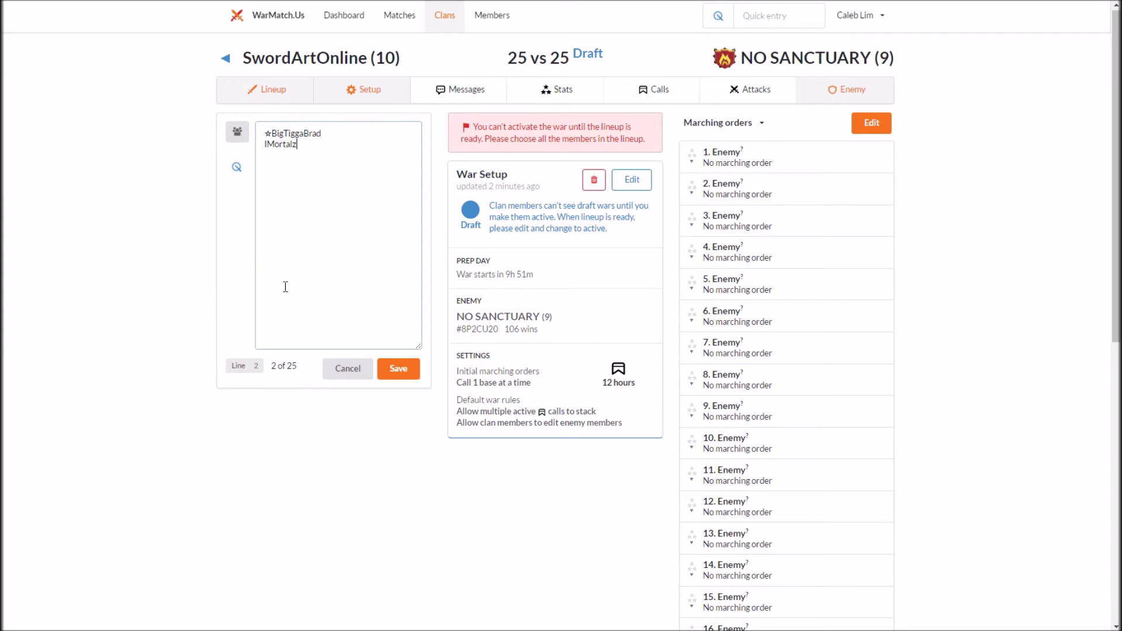
View the enemy lineup editor and the war deletion confirmation, backing out of both.
{"action": "left_click", "coordinate": [883, 125]}
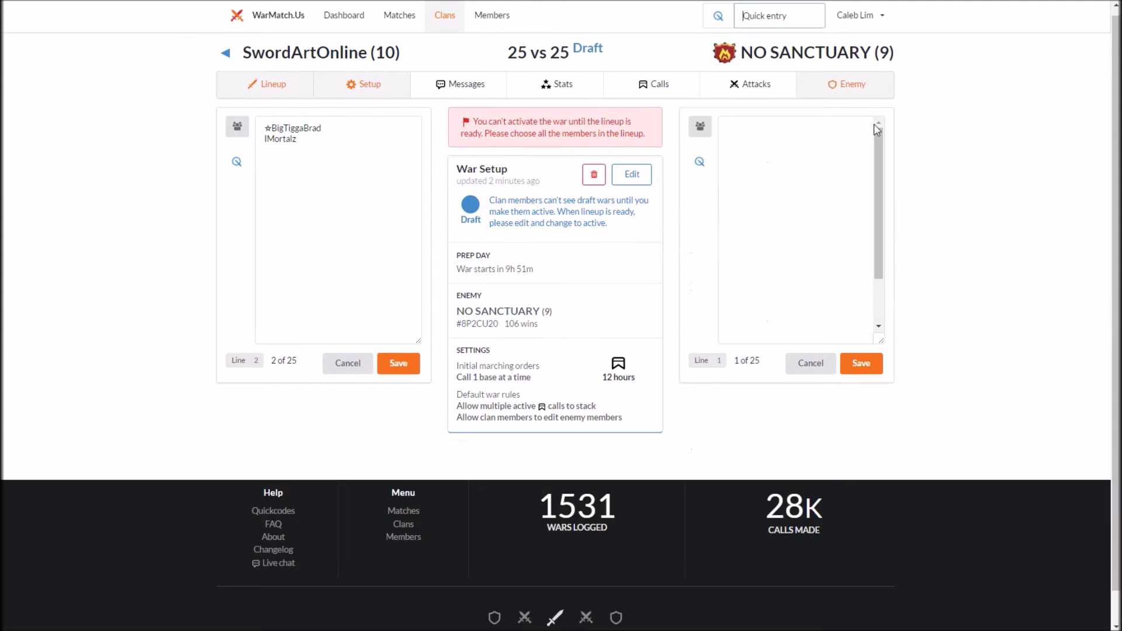
{"action": "left_click", "coordinate": [800, 196]}
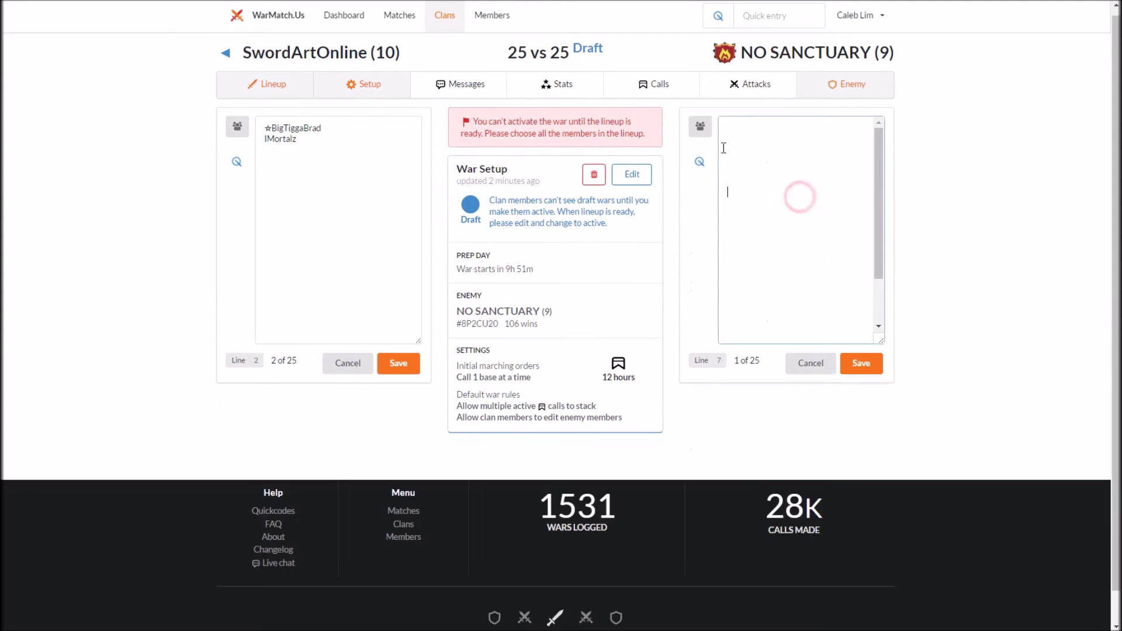
{"action": "left_click", "coordinate": [810, 364]}
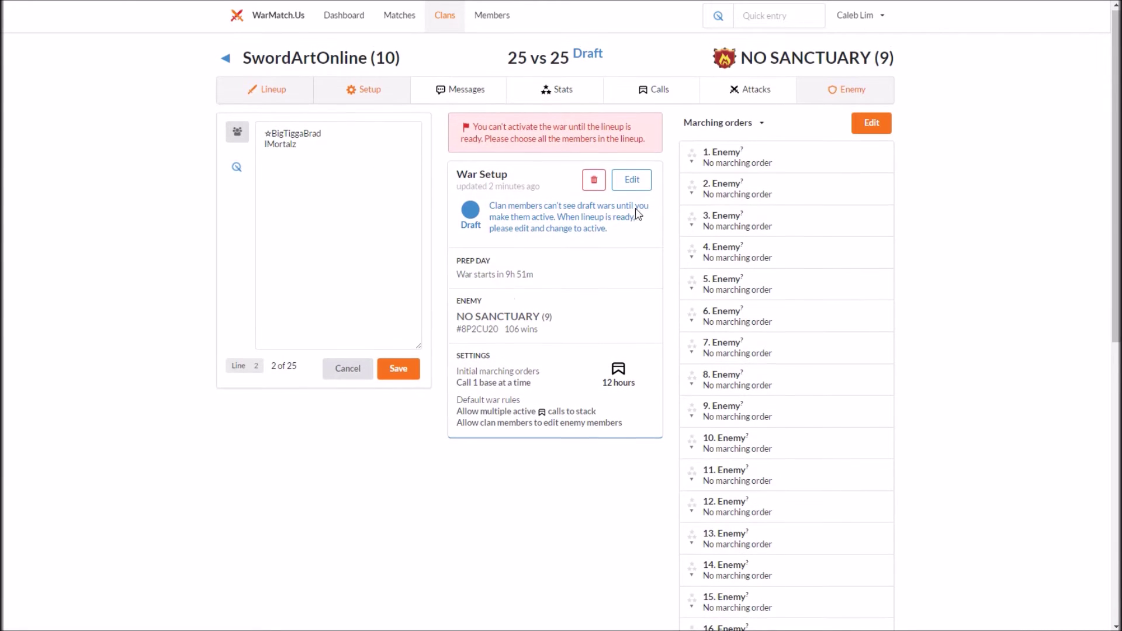
{"action": "left_click", "coordinate": [595, 182]}
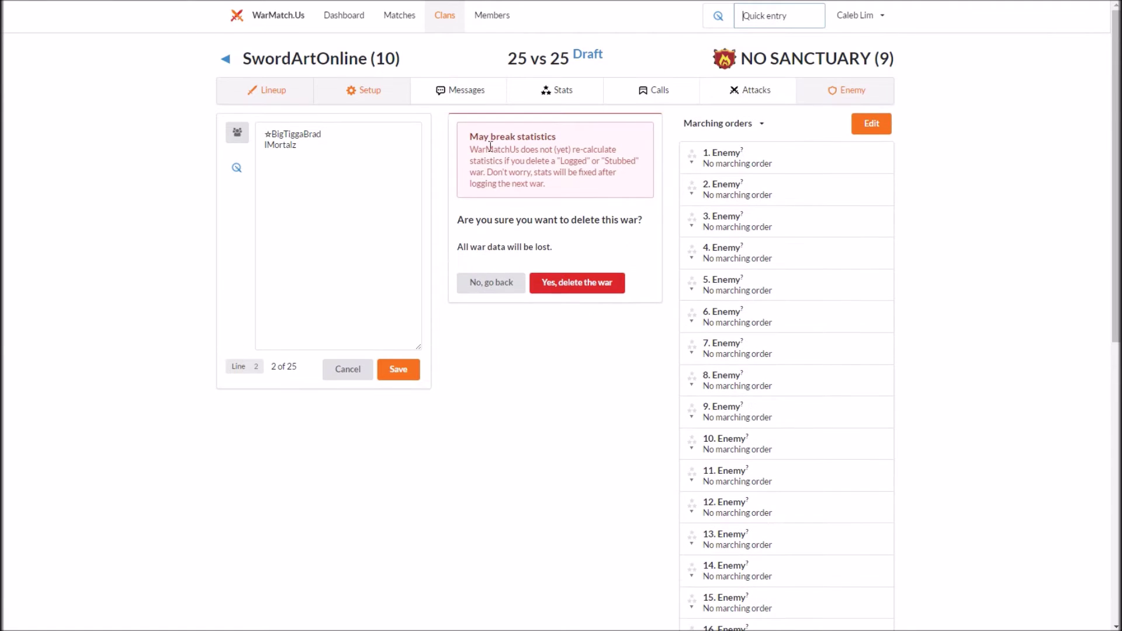
{"action": "left_click", "coordinate": [478, 283]}
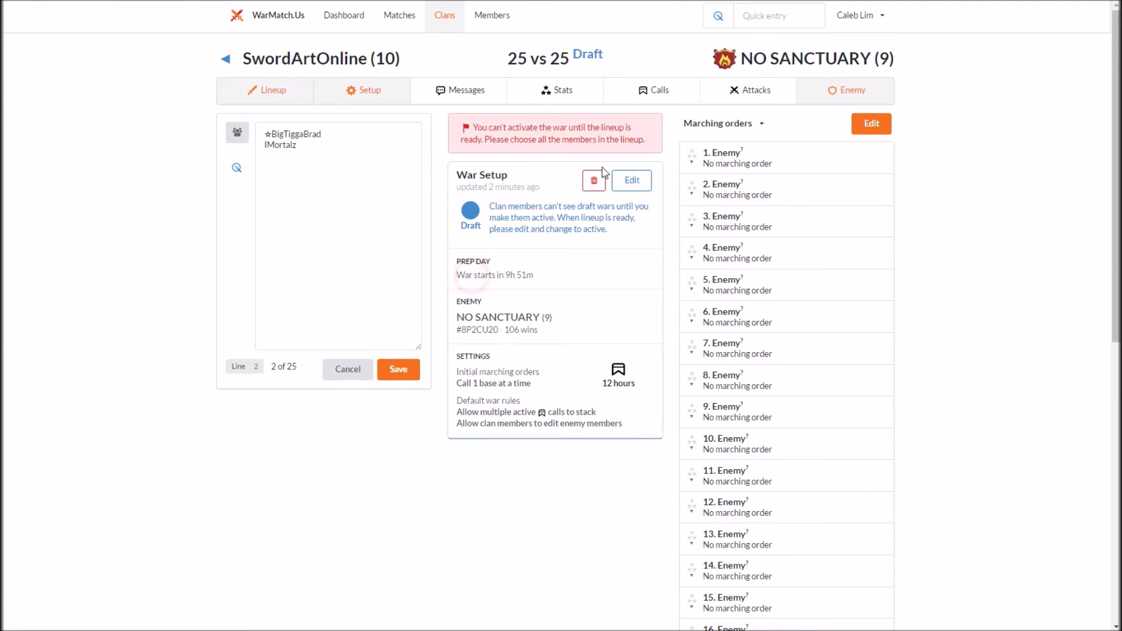
Open the war setup for editing and review its enemy tag, enemy name, end date and war size options.
{"action": "left_click", "coordinate": [632, 184]}
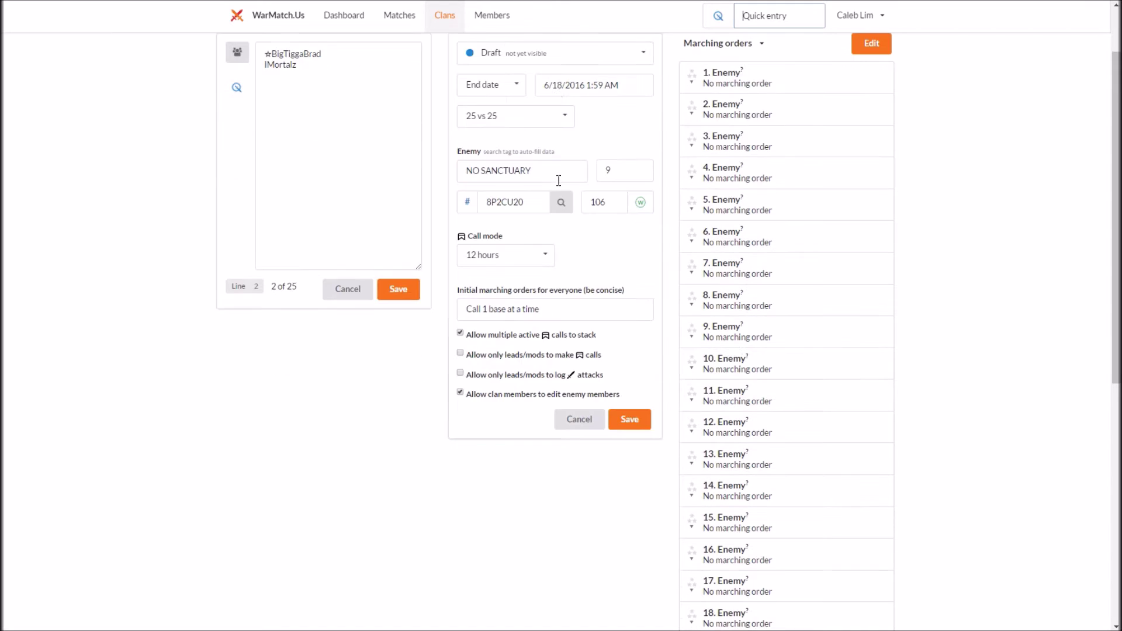
{"action": "double_click", "coordinate": [541, 285]}
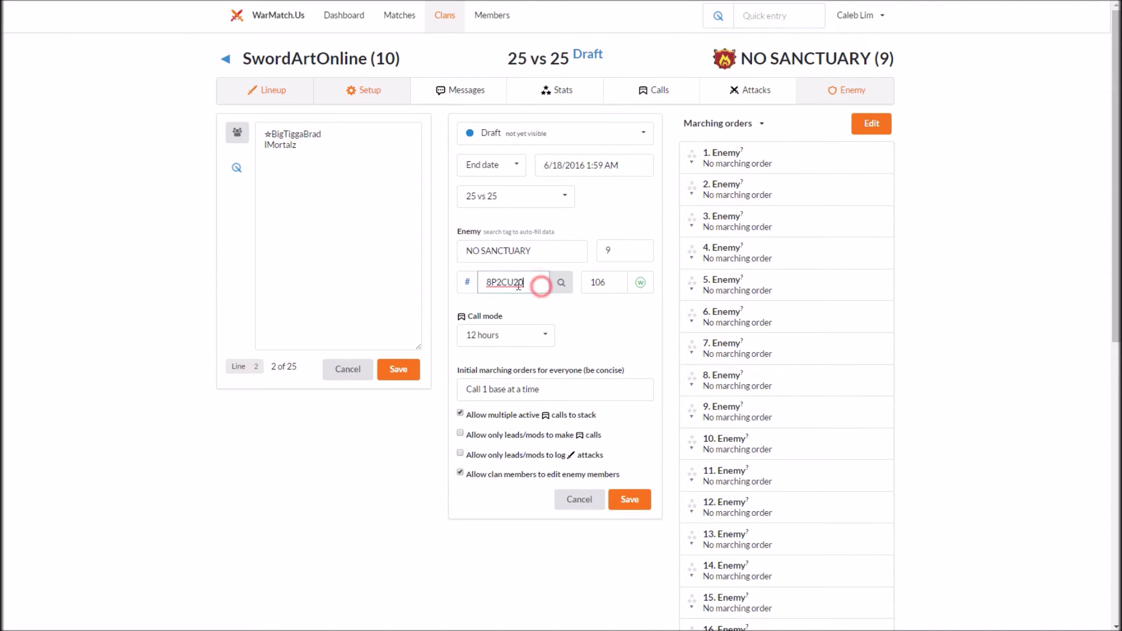
{"action": "left_click", "coordinate": [543, 261]}
{"action": "left_click", "coordinate": [527, 199]}
{"action": "left_click", "coordinate": [621, 162]}
{"action": "left_click", "coordinate": [520, 206]}
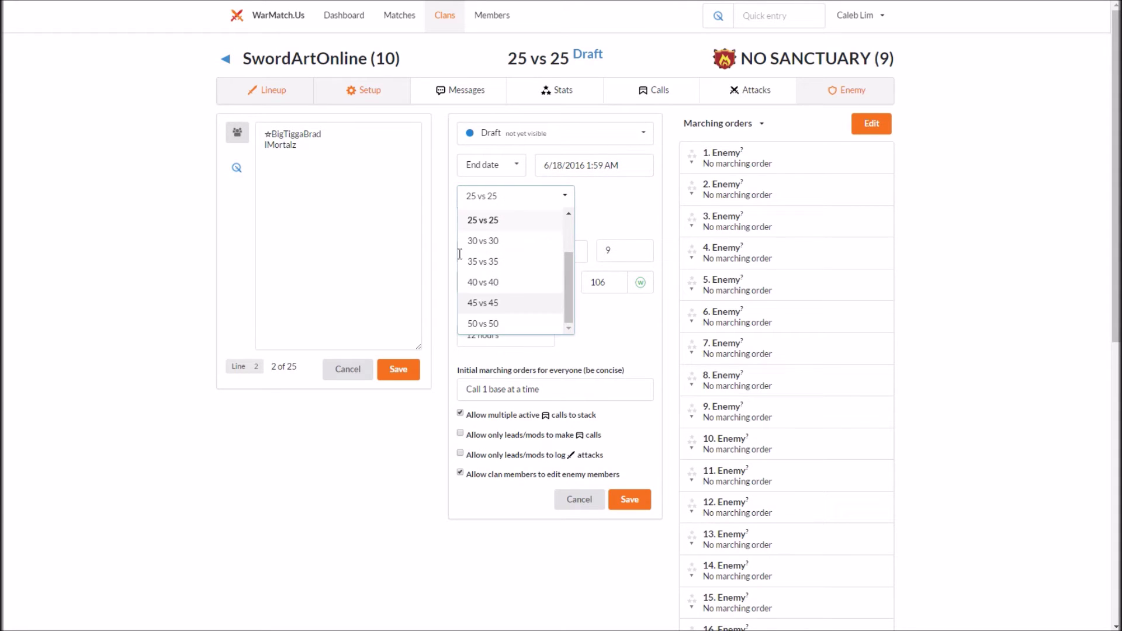
{"action": "scroll", "coordinate": [514, 263], "scroll_direction": "up", "scroll_amount": 2}
{"action": "left_click", "coordinate": [510, 196]}
Try switching the war status from Draft to Active and cancel the setup edit.
{"action": "left_click", "coordinate": [524, 128]}
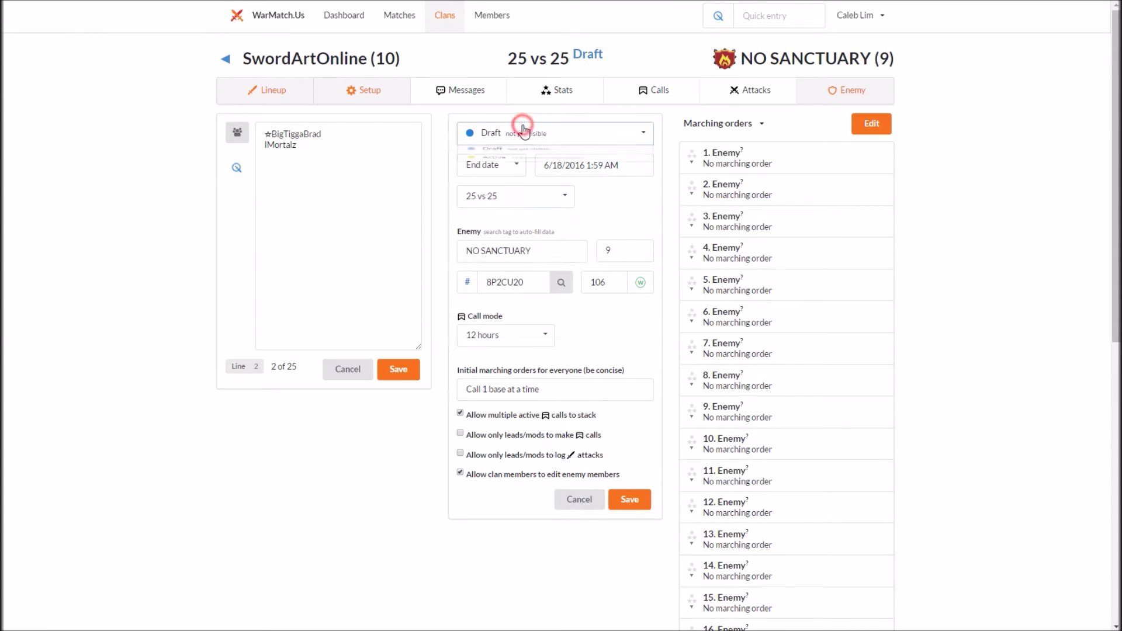
{"action": "left_click", "coordinate": [495, 177]}
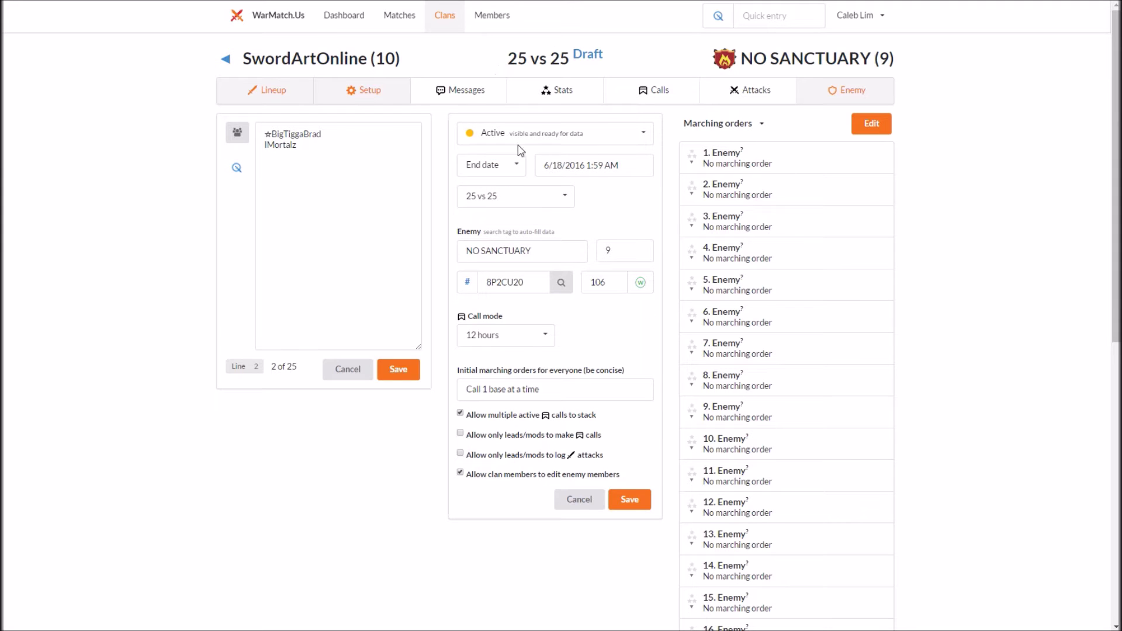
{"action": "left_click", "coordinate": [607, 140]}
{"action": "left_click", "coordinate": [347, 175]}
{"action": "scroll", "coordinate": [399, 229], "scroll_direction": "down", "scroll_amount": 7}
{"action": "scroll", "coordinate": [399, 229], "scroll_direction": "up", "scroll_amount": 7}
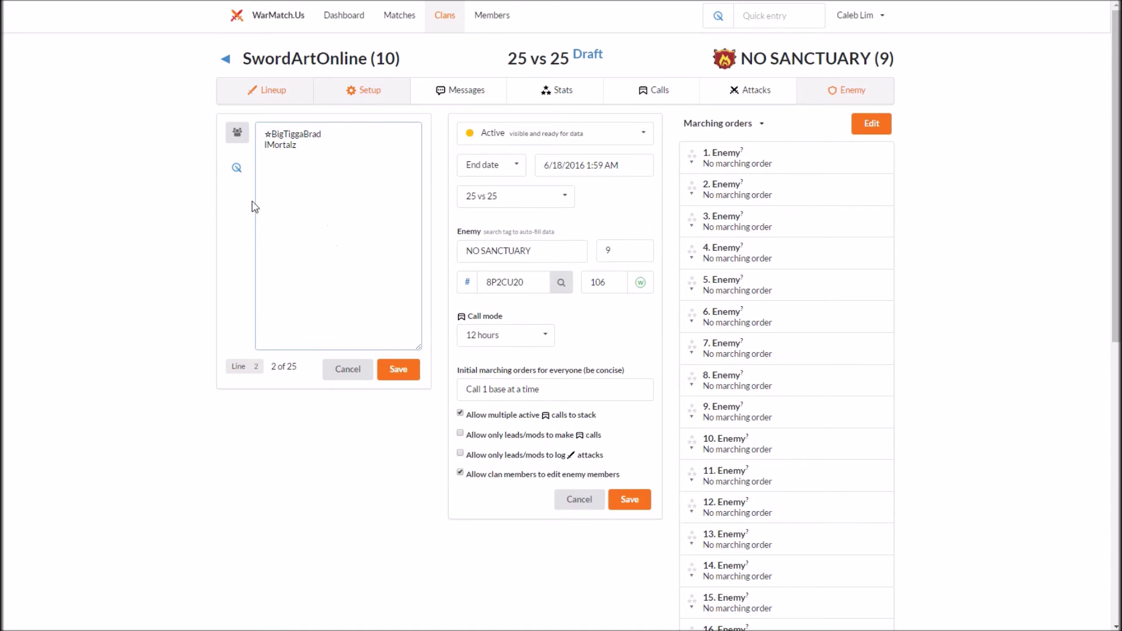
{"action": "left_click", "coordinate": [304, 189]}
{"action": "left_click", "coordinate": [579, 501]}
Fill in the rest of the 25-member SwordArtOnline lineup, following the ranking in the Clash of Clans war roster.
{"action": "left_click", "coordinate": [345, 160]}
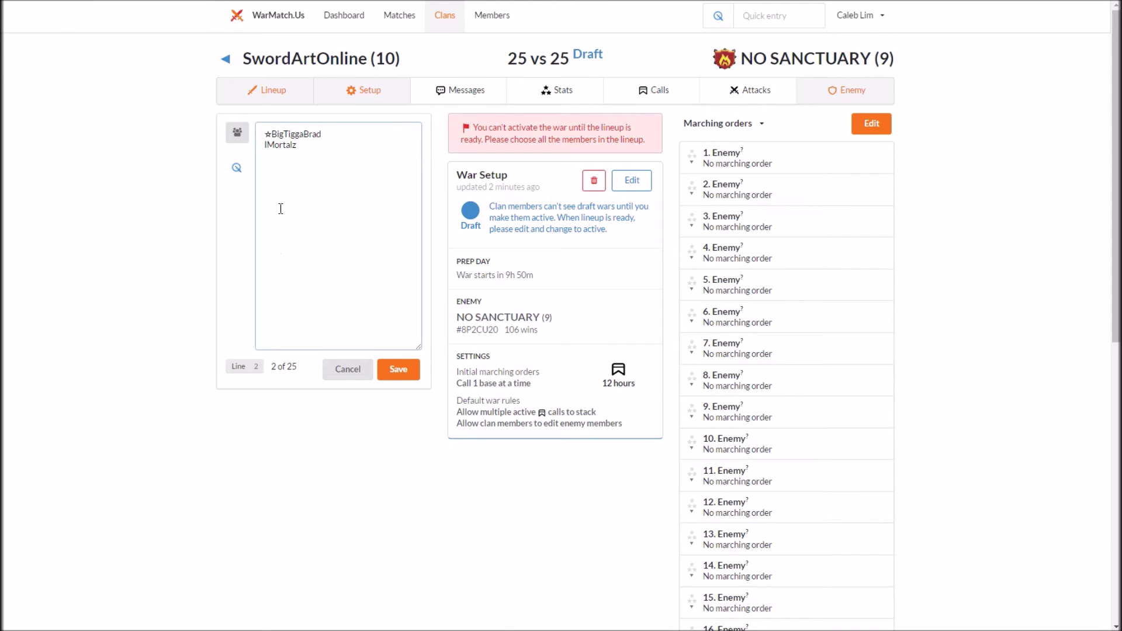
{"action": "key", "text": "alt+Tab"}
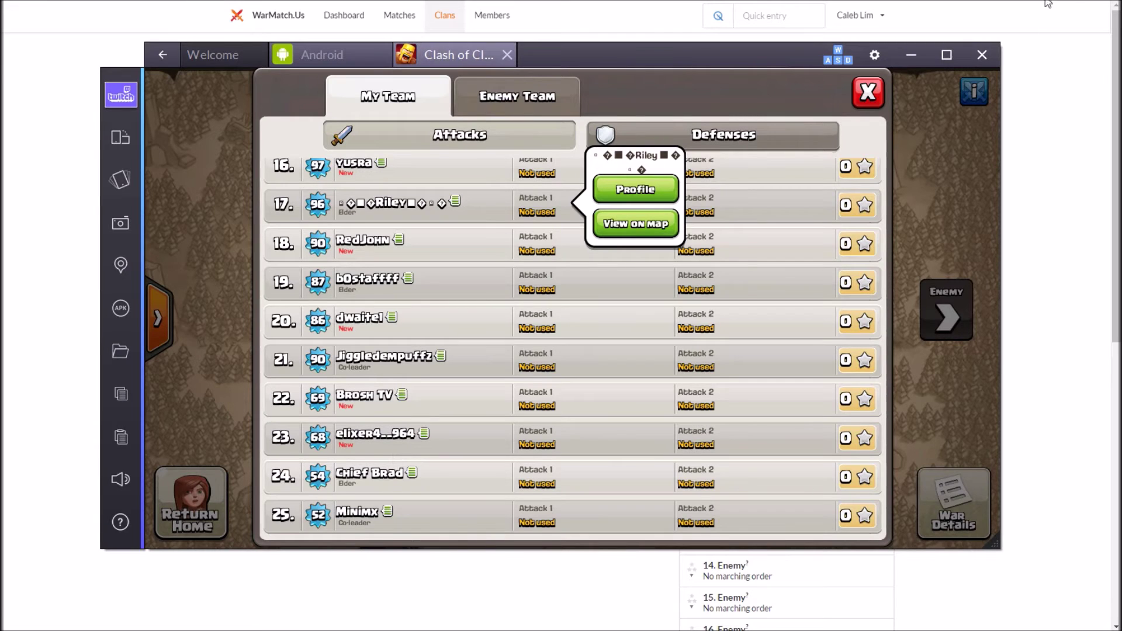
{"action": "key", "text": "alt+Tab"}
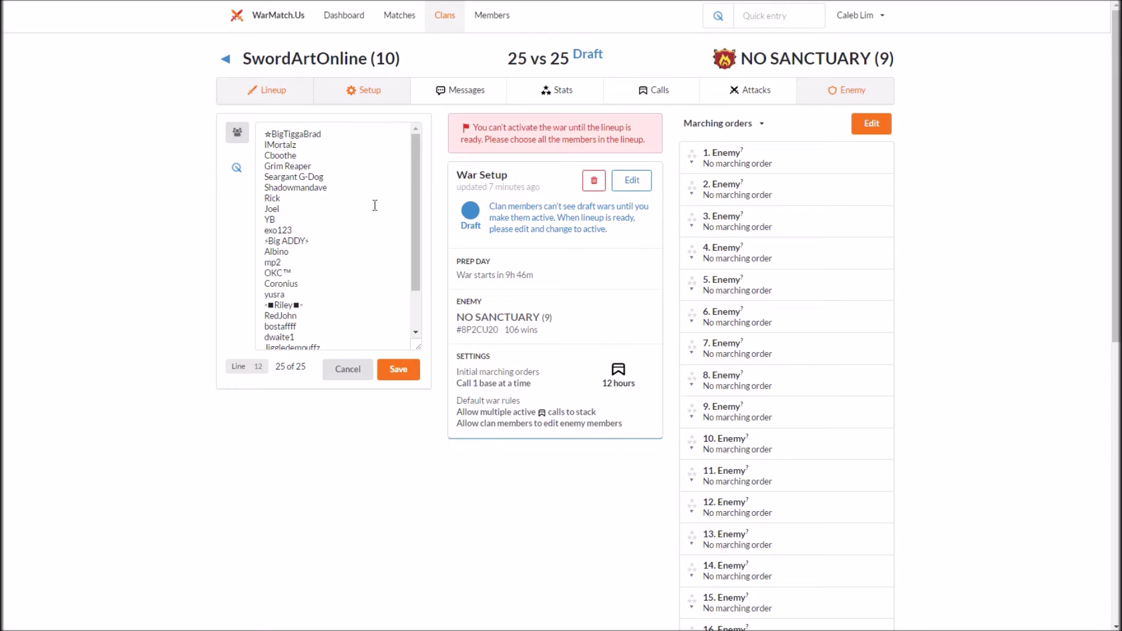
{"action": "left_click", "coordinate": [346, 128]}
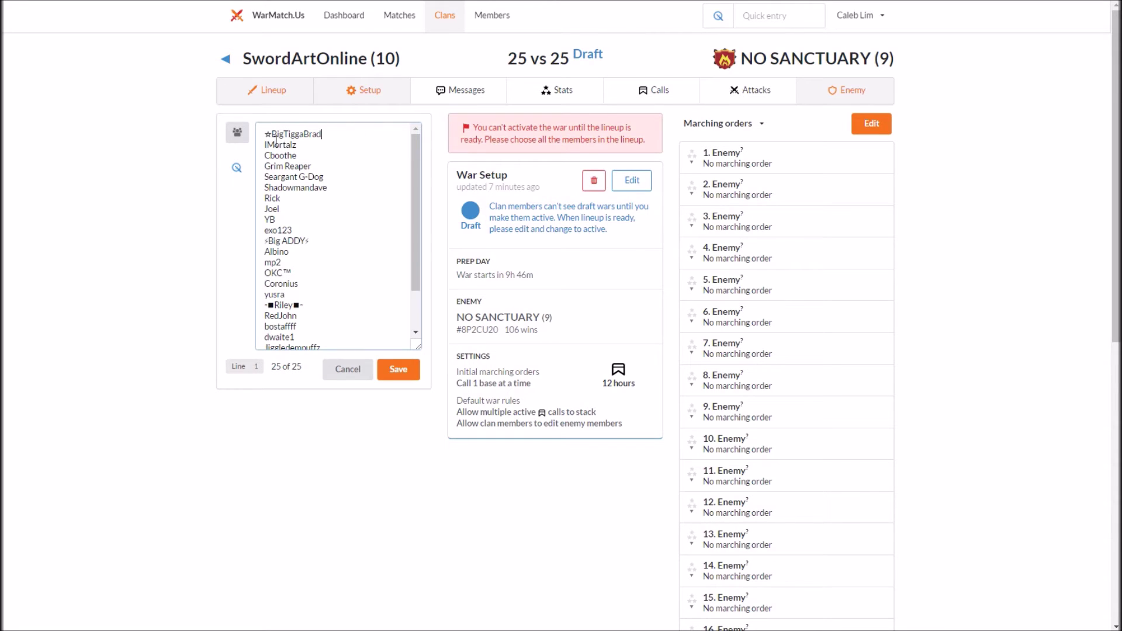
Review the entries of the SwordArtOnline lineup from the first line to the last.
{"action": "left_click_drag", "start_coordinate": [271, 131], "coordinate": [323, 133]}
{"action": "left_click", "coordinate": [323, 134]}
{"action": "left_click_drag", "start_coordinate": [263, 137], "coordinate": [336, 133]}
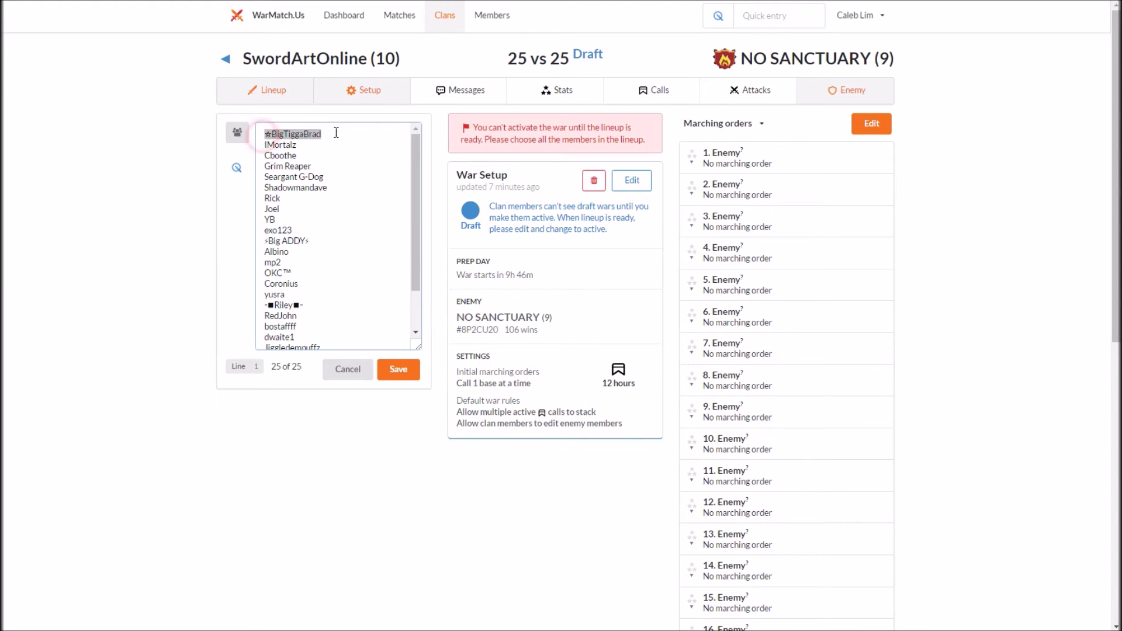
{"action": "left_click", "coordinate": [327, 134]}
{"action": "scroll", "coordinate": [336, 253], "scroll_direction": "down", "scroll_amount": 3}
{"action": "scroll", "coordinate": [336, 253], "scroll_direction": "up", "scroll_amount": 4}
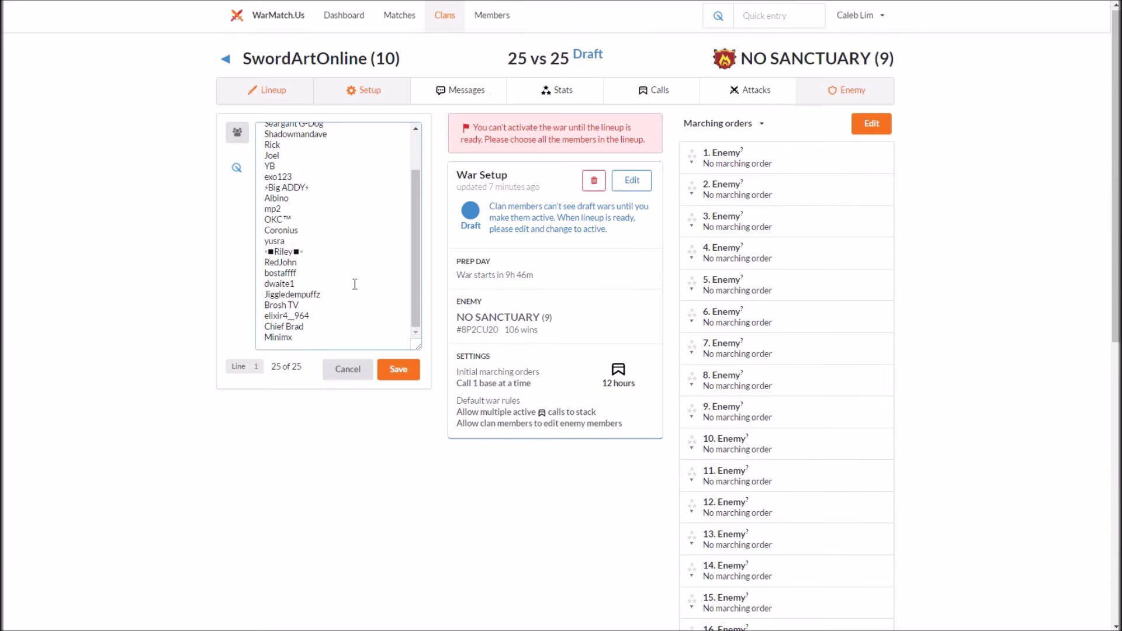
{"action": "left_click", "coordinate": [316, 306]}
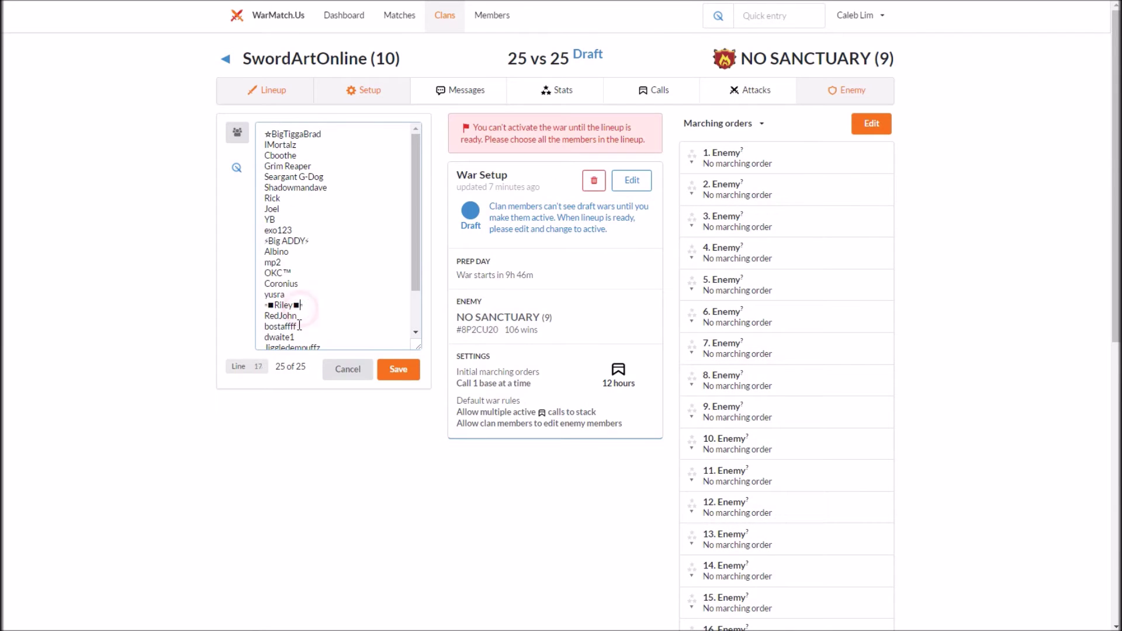
{"action": "scroll", "coordinate": [289, 302], "scroll_direction": "down", "scroll_amount": 3}
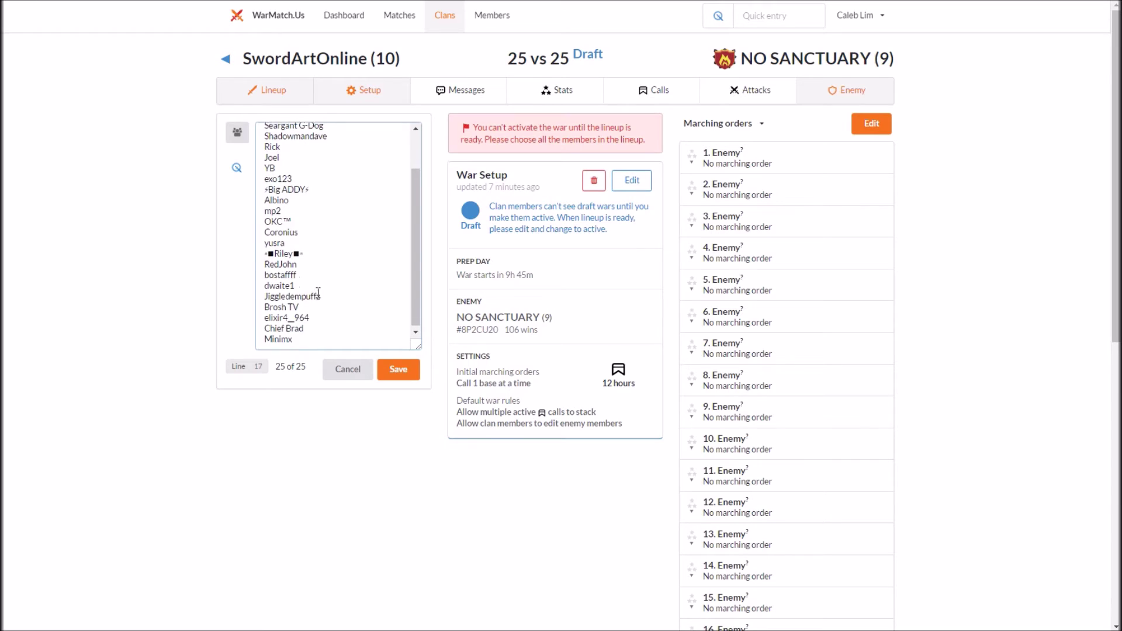
{"action": "scroll", "coordinate": [320, 294], "scroll_direction": "up", "scroll_amount": 3}
{"action": "scroll", "coordinate": [305, 265], "scroll_direction": "down", "scroll_amount": 1}
{"action": "scroll", "coordinate": [305, 265], "scroll_direction": "down", "scroll_amount": 1}
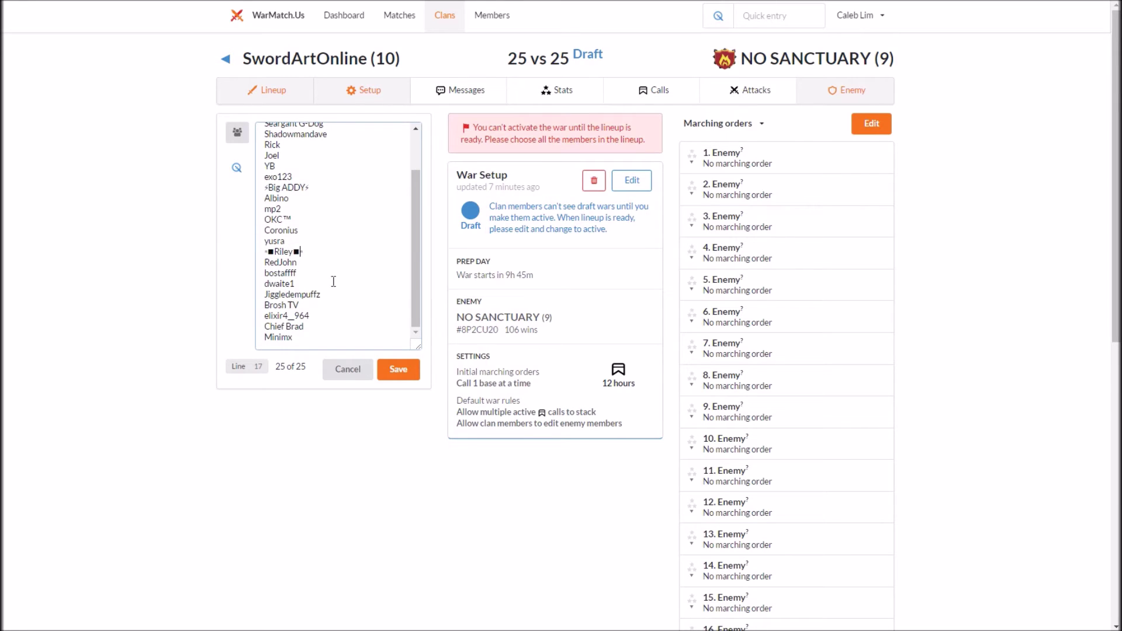
{"action": "left_click", "coordinate": [326, 312]}
{"action": "left_click", "coordinate": [318, 275]}
{"action": "key", "text": "Up"}
{"action": "scroll", "coordinate": [318, 276], "scroll_direction": "up", "scroll_amount": 3}
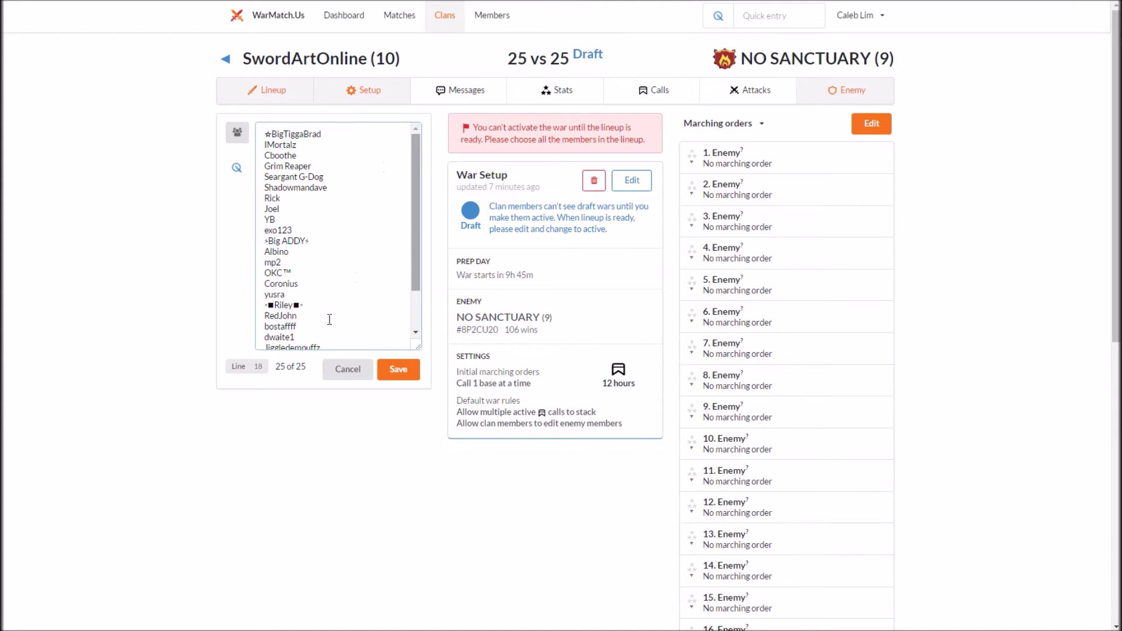
Try to save the home lineup and examine the quick-text format for adding a member who is not found.
{"action": "left_click", "coordinate": [400, 370]}
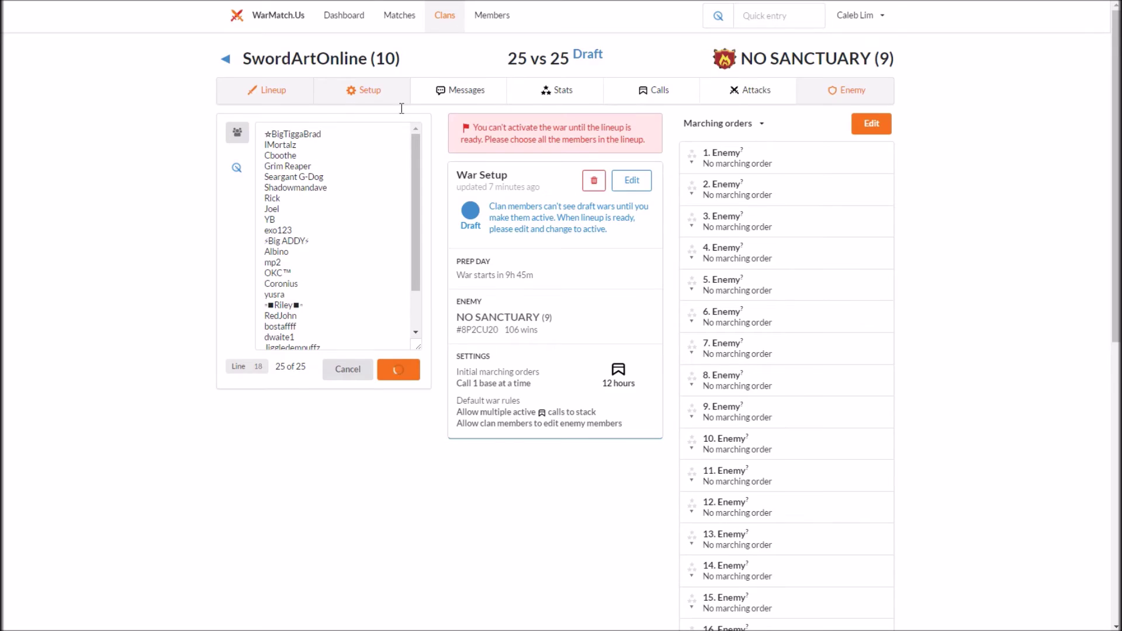
{"action": "left_click", "coordinate": [359, 226]}
{"action": "left_click", "coordinate": [342, 236]}
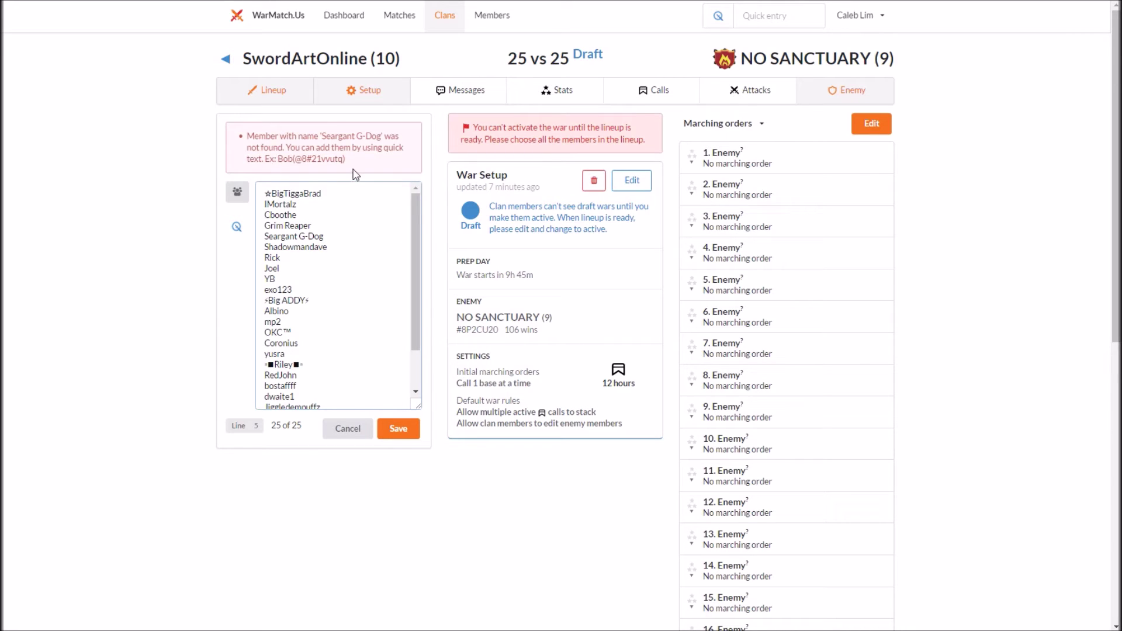
{"action": "left_click", "coordinate": [324, 236]}
{"action": "left_click_drag", "start_coordinate": [280, 160], "coordinate": [343, 159]}
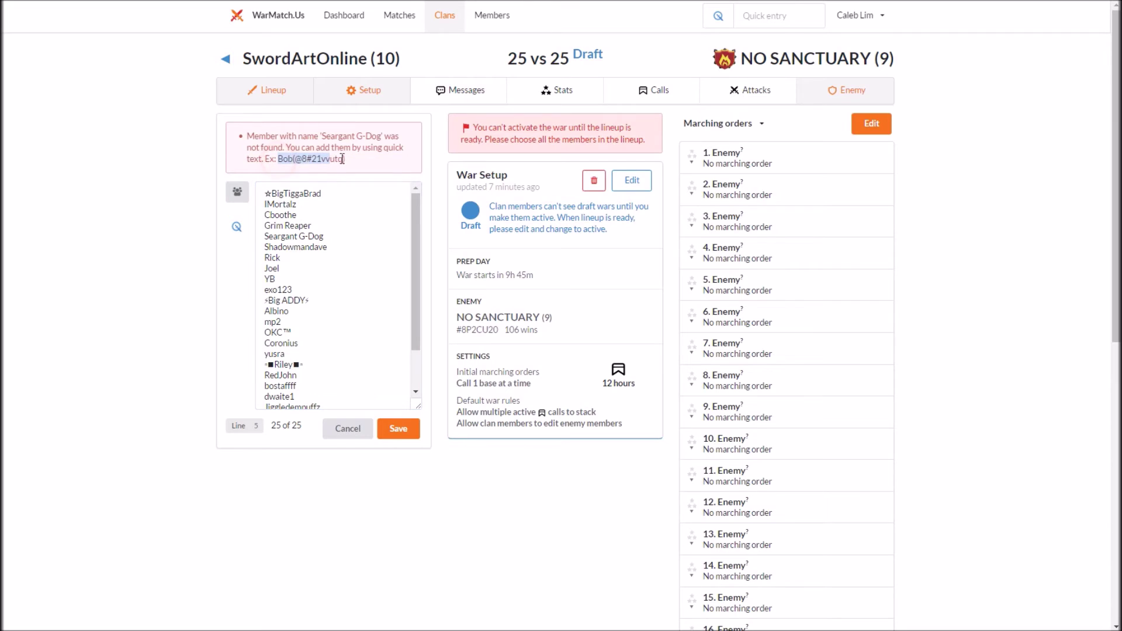
{"action": "left_click", "coordinate": [345, 158]}
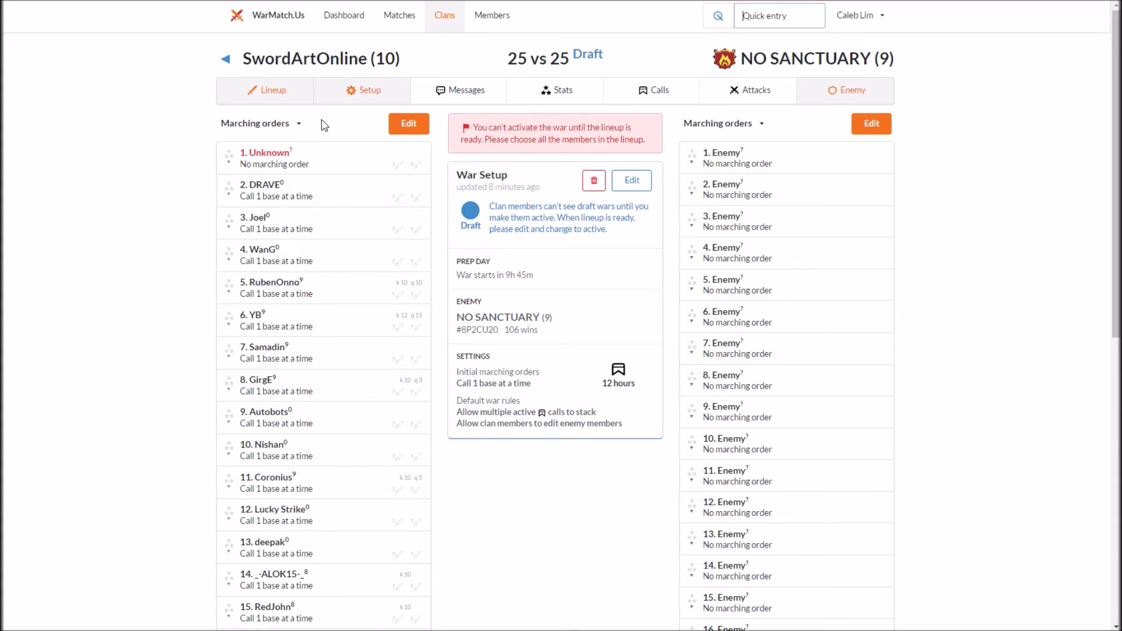
Correct the unmatched member names, save the 25-member home lineup and activate the war.
{"action": "left_click", "coordinate": [232, 62]}
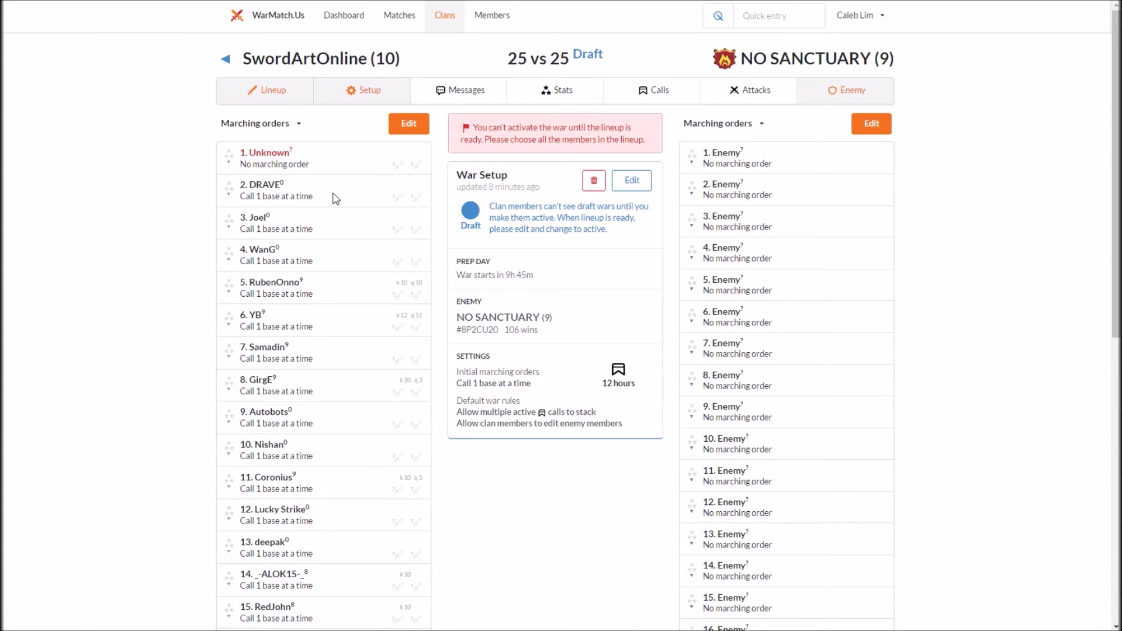
{"action": "left_click", "coordinate": [362, 123]}
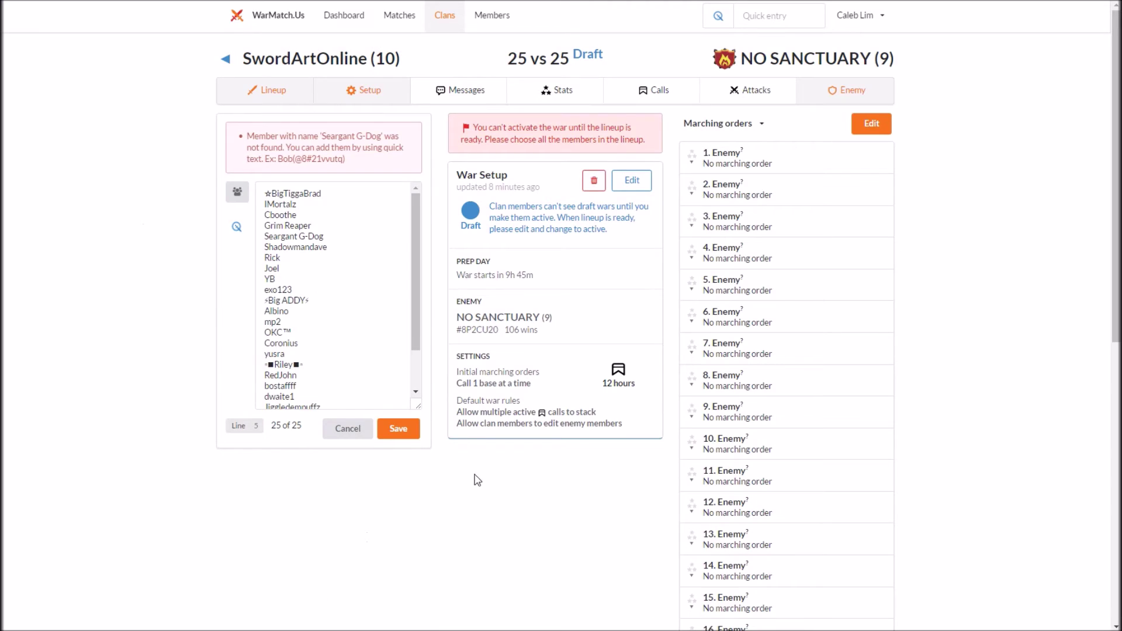
{"action": "left_click", "coordinate": [401, 431]}
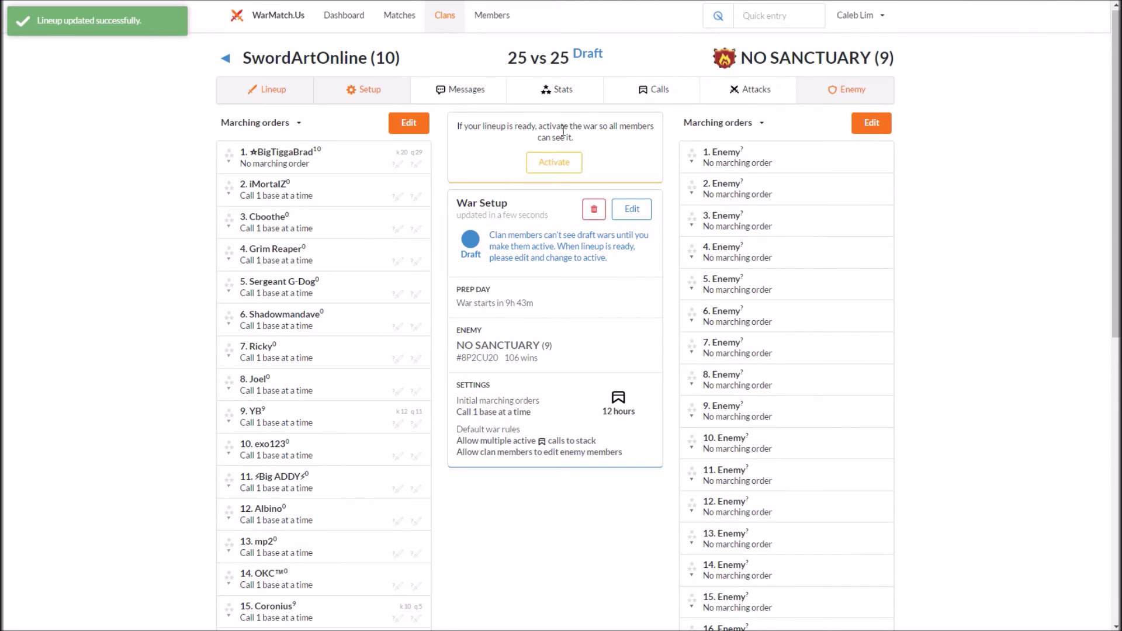
{"action": "scroll", "coordinate": [488, 199], "scroll_direction": "down", "scroll_amount": 10}
{"action": "scroll", "coordinate": [601, 356], "scroll_direction": "up", "scroll_amount": 10}
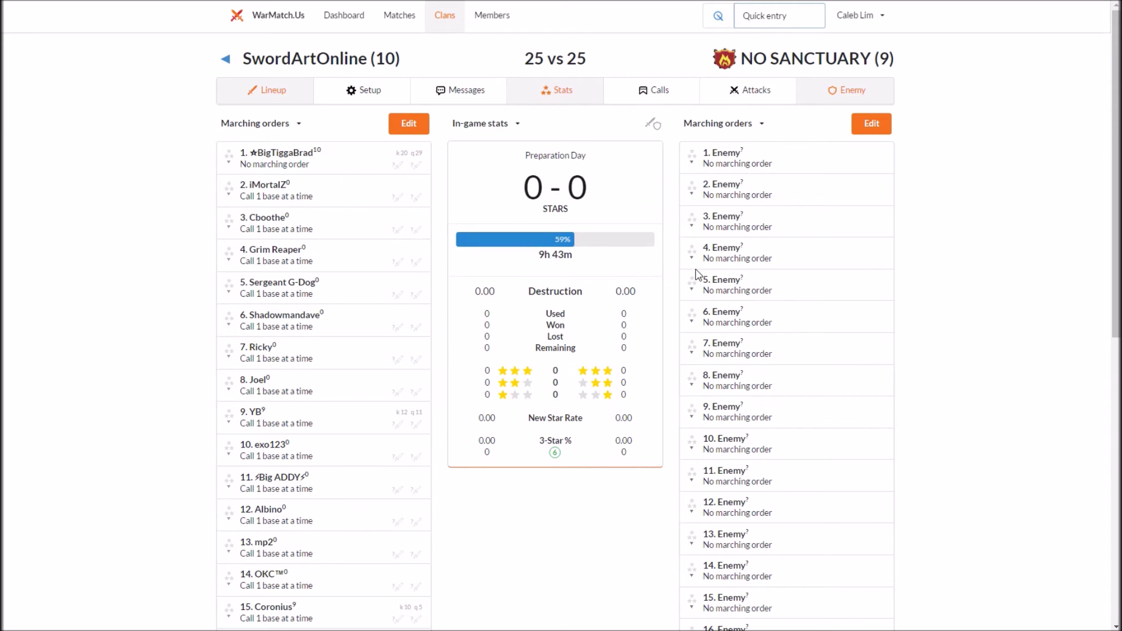
Look through the home and enemy lineups of the activated war against NO SANCTUARY.
{"action": "scroll", "coordinate": [634, 381], "scroll_direction": "down", "scroll_amount": 3}
{"action": "scroll", "coordinate": [814, 208], "scroll_direction": "up", "scroll_amount": 3}
{"action": "scroll", "coordinate": [769, 272], "scroll_direction": "down", "scroll_amount": 4}
{"action": "scroll", "coordinate": [769, 272], "scroll_direction": "down", "scroll_amount": 5}
{"action": "scroll", "coordinate": [758, 371], "scroll_direction": "up", "scroll_amount": 10}
{"action": "left_click", "coordinate": [698, 165]}
{"action": "left_click", "coordinate": [702, 155]}
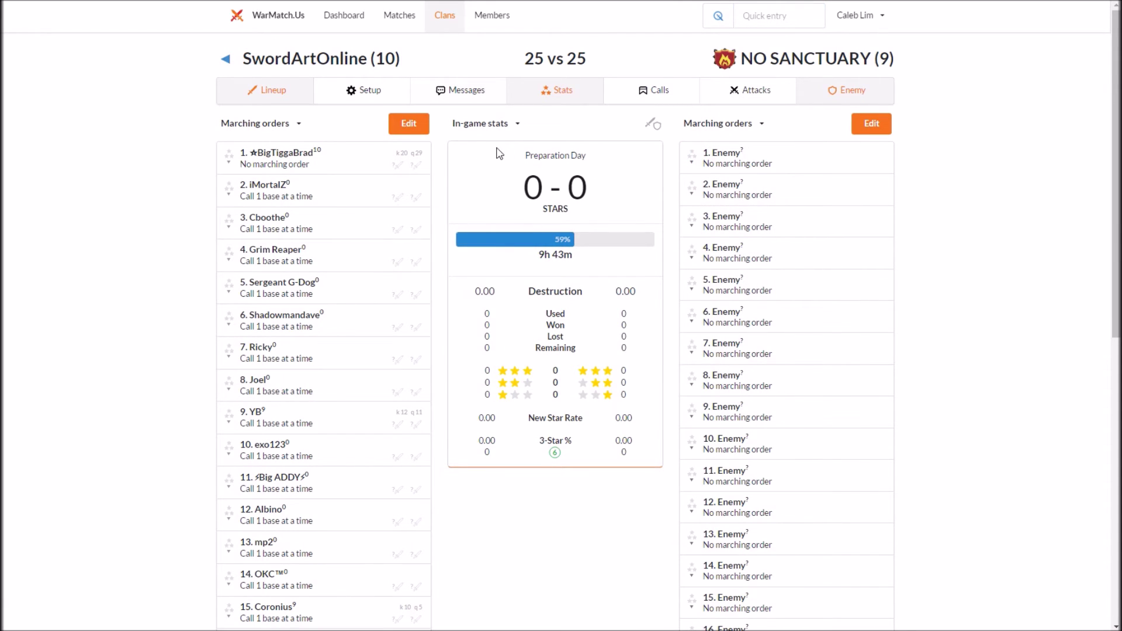
View the active war's setup, messages, stats, calls, attacks, enemy and lineup sections in turn.
{"action": "left_click", "coordinate": [393, 95]}
{"action": "left_click", "coordinate": [459, 91]}
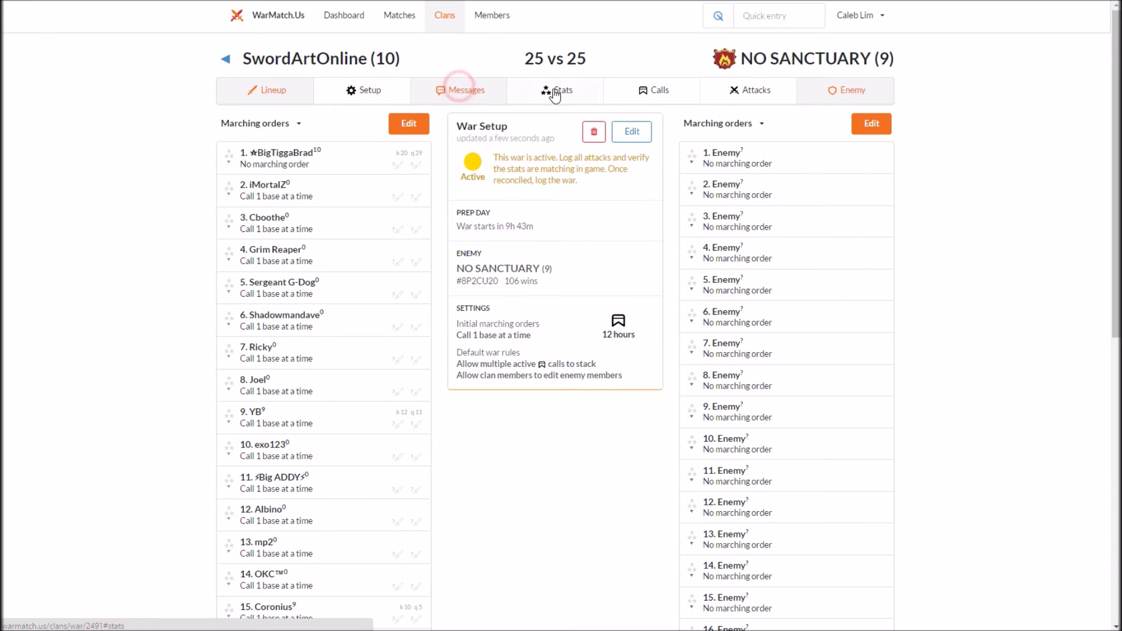
{"action": "left_click", "coordinate": [553, 92]}
{"action": "left_click", "coordinate": [666, 93]}
{"action": "left_click", "coordinate": [748, 91]}
{"action": "left_click", "coordinate": [851, 99]}
{"action": "left_click", "coordinate": [324, 99]}
{"action": "left_click", "coordinate": [268, 96]}
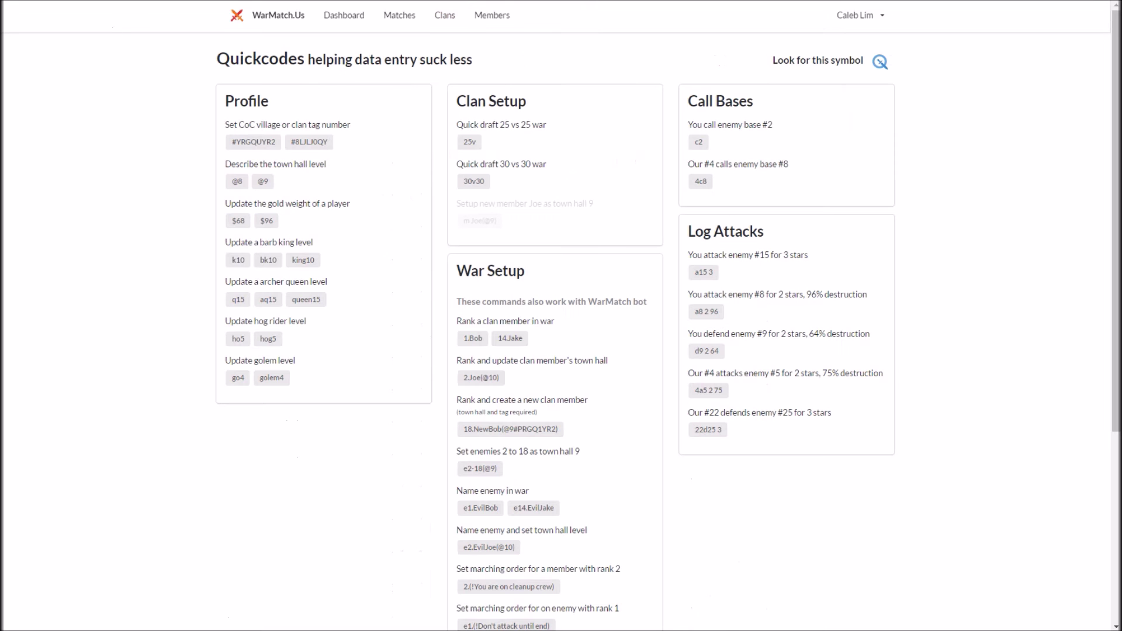
Read the War Setup quickcodes for ranking, updating and creating clan members on the Quickcodes page.
{"action": "scroll", "coordinate": [412, 204], "scroll_direction": "down", "scroll_amount": 5}
{"action": "scroll", "coordinate": [421, 173], "scroll_direction": "up", "scroll_amount": 2}
{"action": "left_click_drag", "start_coordinate": [454, 120], "coordinate": [569, 510]}
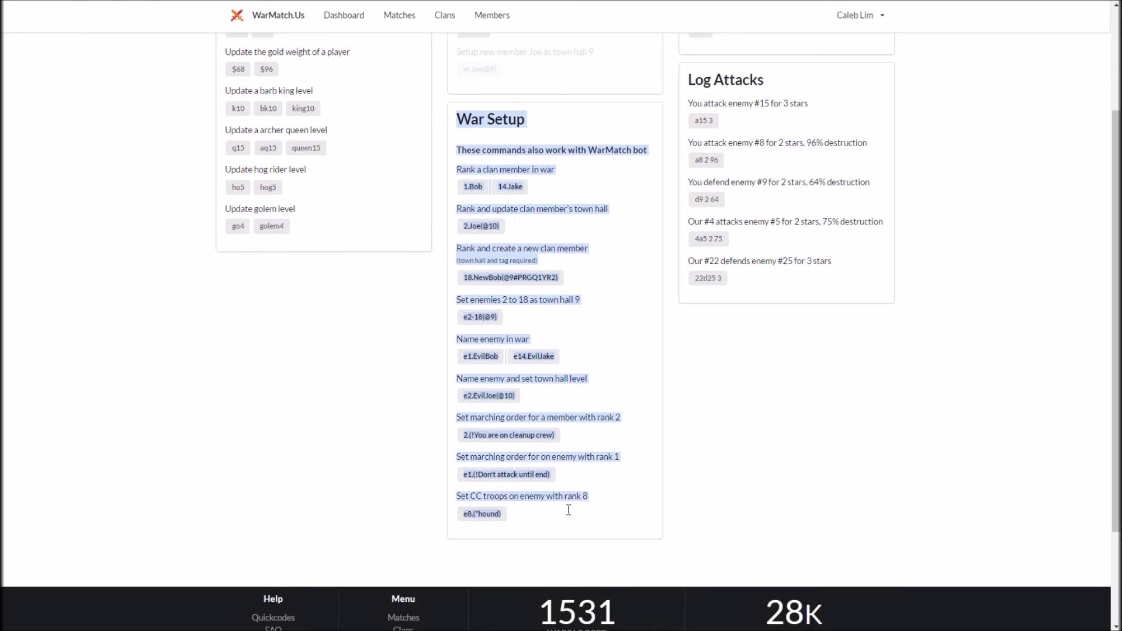
{"action": "left_click", "coordinate": [569, 510]}
{"action": "left_click_drag", "start_coordinate": [458, 169], "coordinate": [560, 171]}
{"action": "left_click", "coordinate": [520, 205]}
{"action": "mouse_move", "coordinate": [461, 169]}
{"action": "left_mouse_down"}
{"action": "mouse_move", "coordinate": [587, 261]}
{"action": "mouse_move", "coordinate": [583, 283]}
{"action": "left_mouse_up"}
{"action": "left_click", "coordinate": [608, 254]}
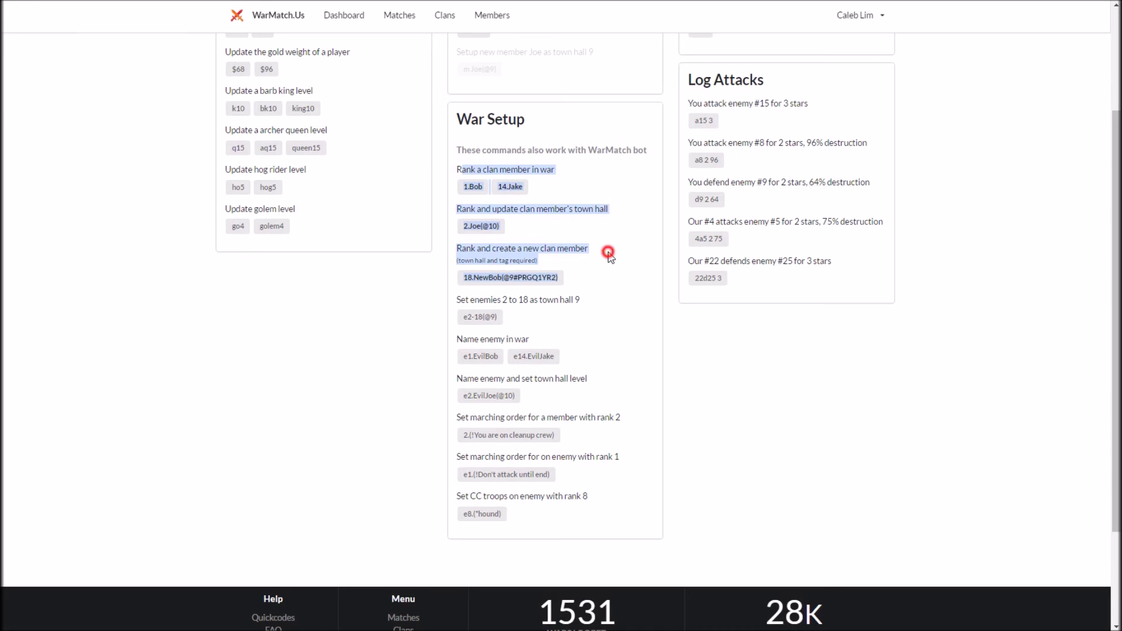
Examine the enemy-related War Setup quickcodes, especially the one setting a town hall level for a range of enemies.
{"action": "scroll", "coordinate": [558, 312], "scroll_direction": "down", "scroll_amount": 1}
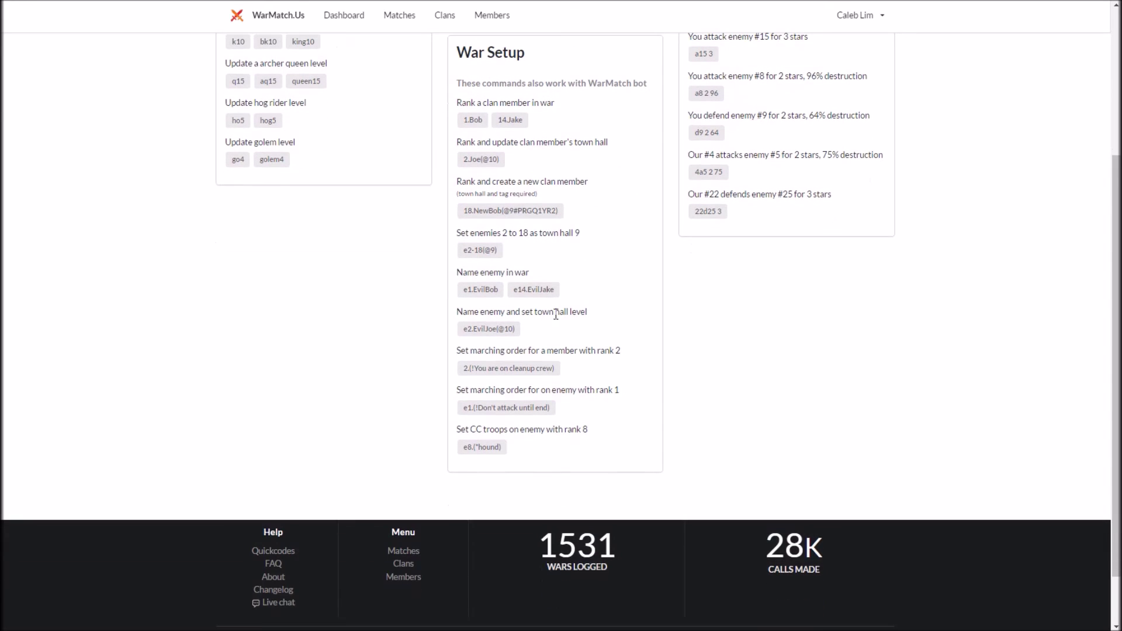
{"action": "scroll", "coordinate": [451, 369], "scroll_direction": "down", "scroll_amount": 1}
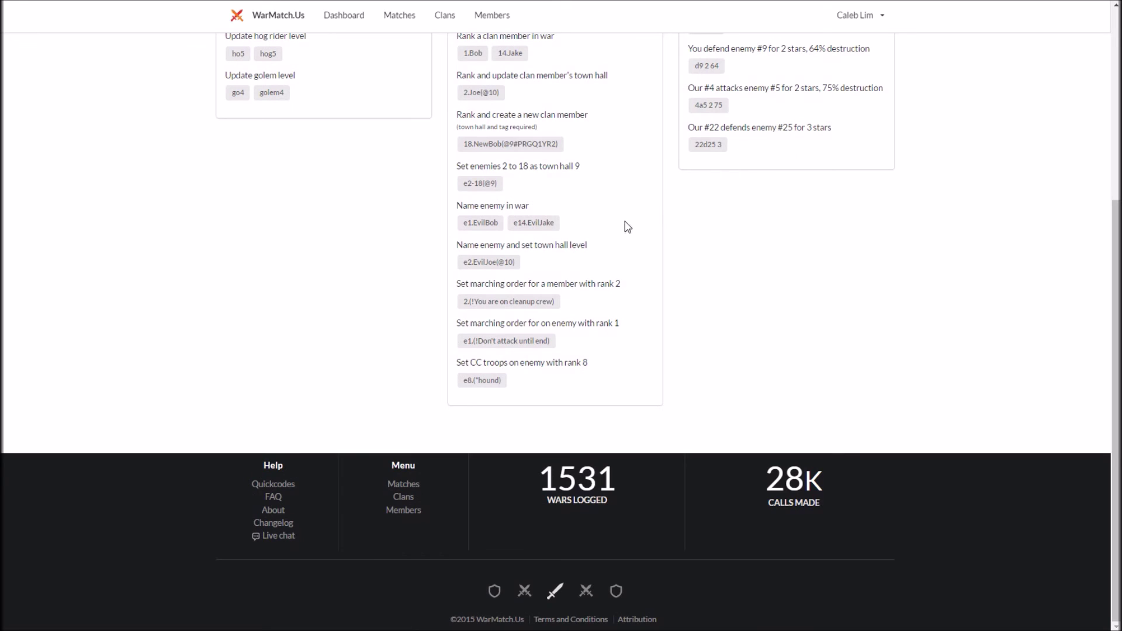
{"action": "left_click", "coordinate": [457, 169]}
{"action": "left_click_drag", "start_coordinate": [458, 169], "coordinate": [577, 380]}
{"action": "left_click", "coordinate": [577, 380]}
{"action": "left_click_drag", "start_coordinate": [455, 167], "coordinate": [553, 183]}
{"action": "left_click", "coordinate": [543, 182]}
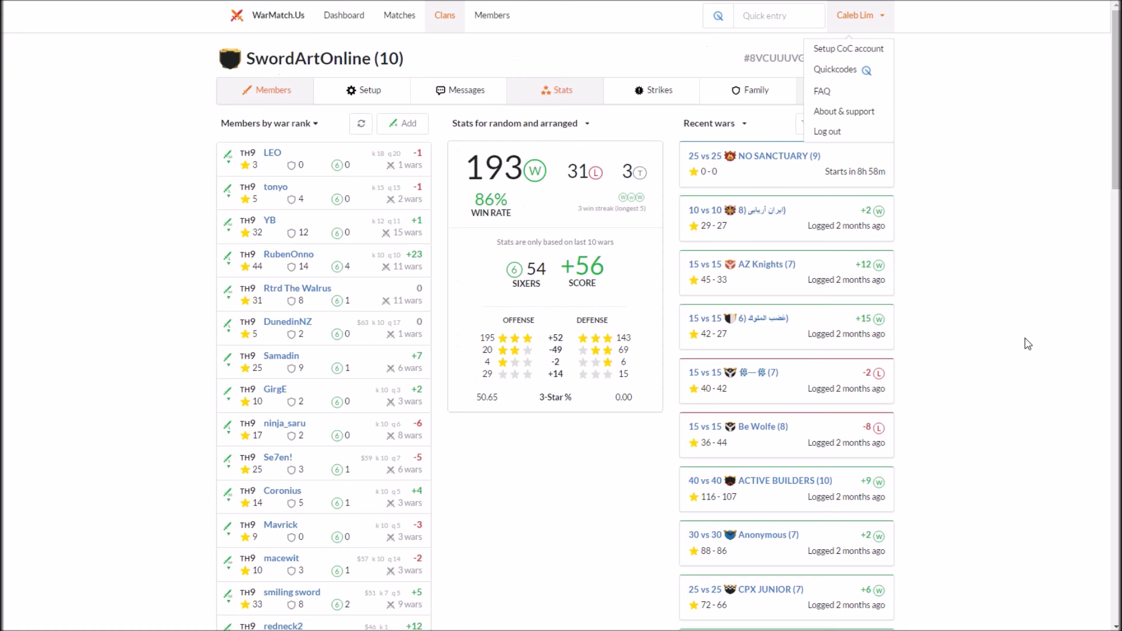
{"action": "left_click", "coordinate": [1020, 337]}
{"action": "left_click", "coordinate": [770, 26]}
{"action": "type", "text": "e1-5(@10"}
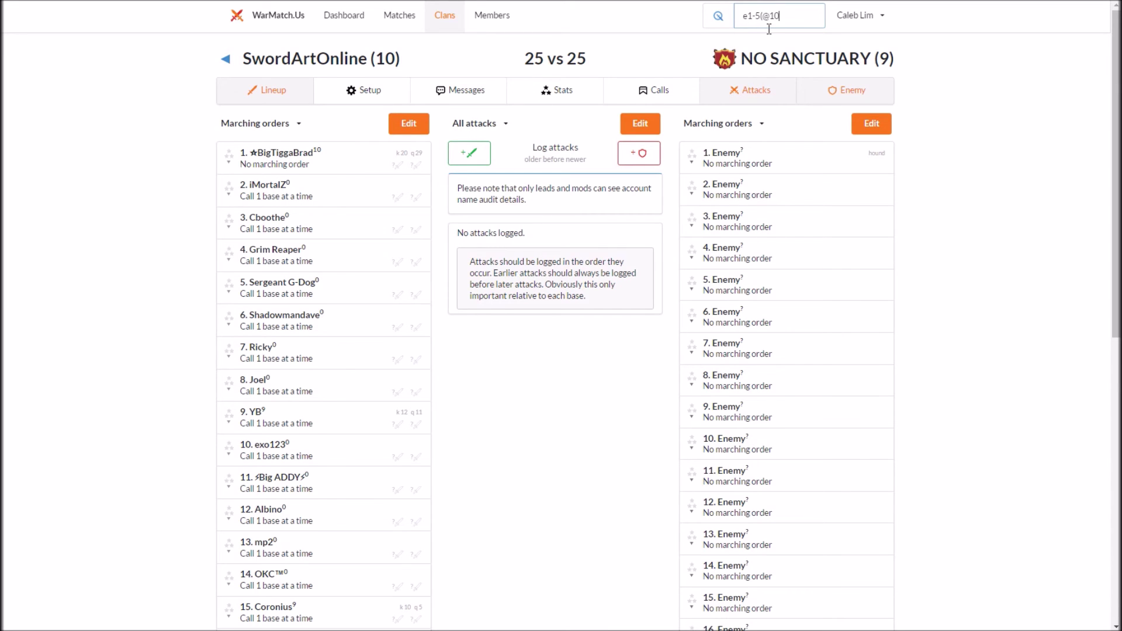
{"action": "type", "text": ")"}
{"action": "key", "text": "Return"}
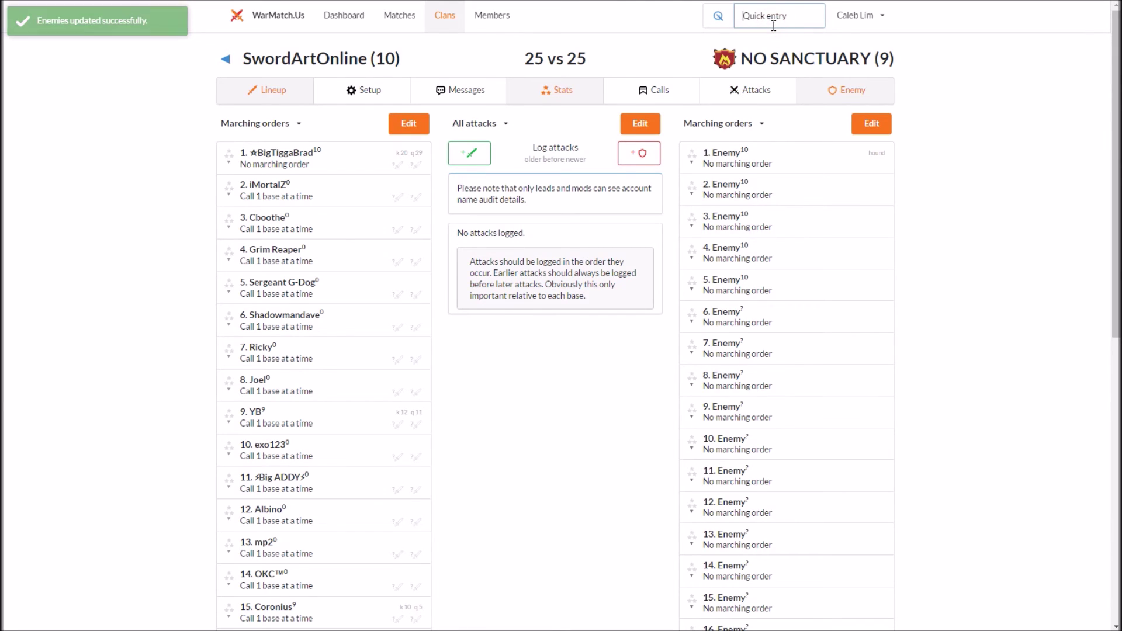
Set enemies 6 to 25 to town hall 9 with the quickcode e6-25(@9).
{"action": "type", "text": "e6-25"}
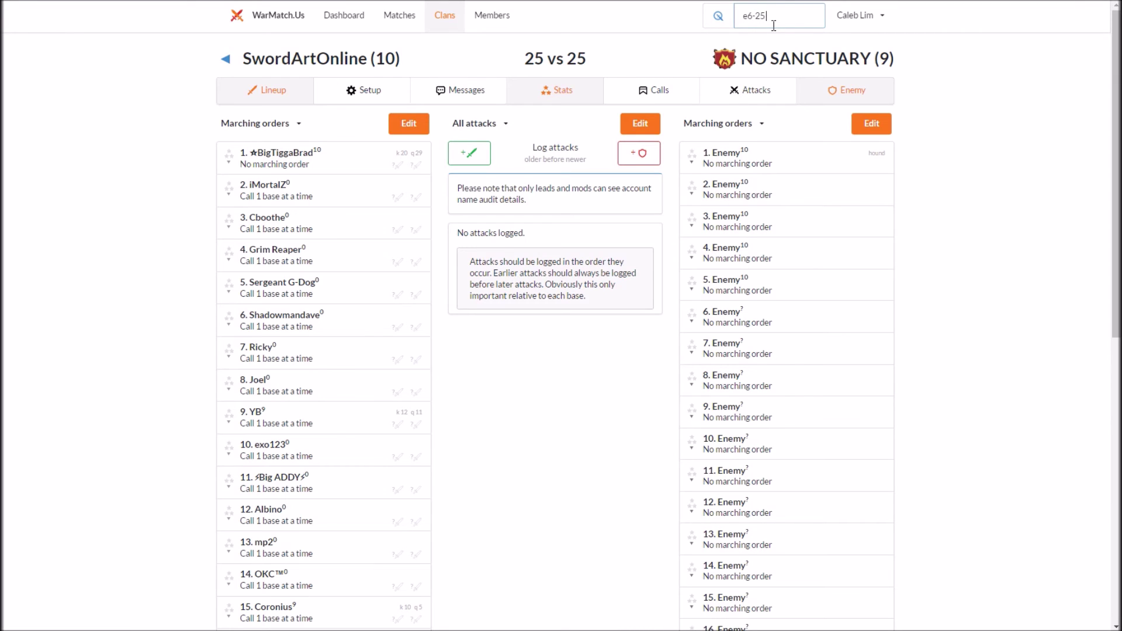
{"action": "key", "text": "Return"}
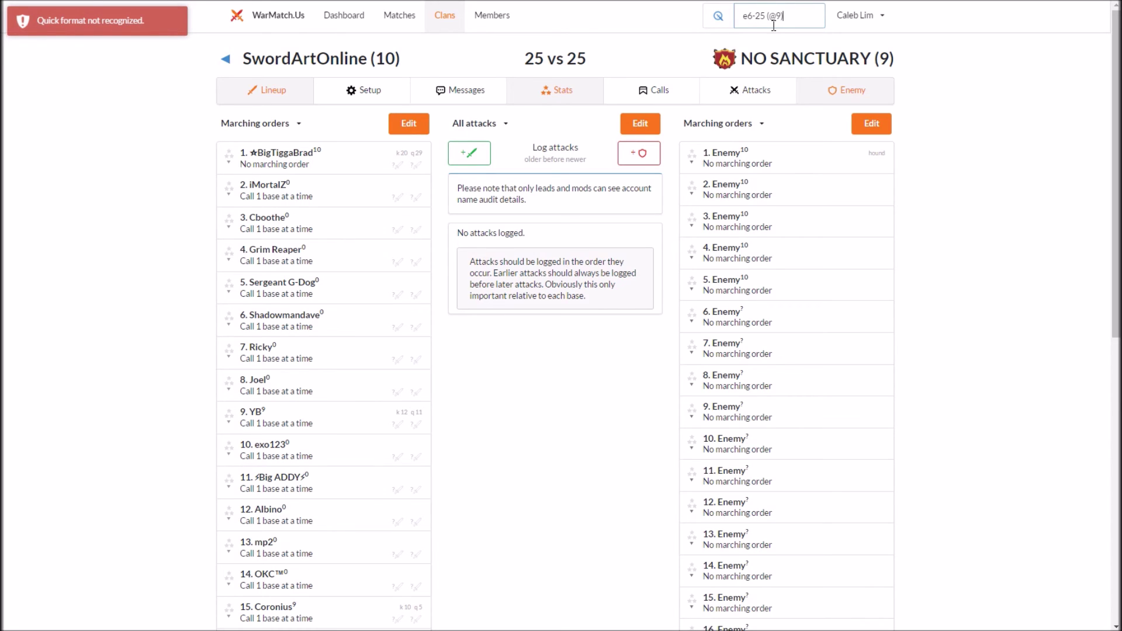
{"action": "key", "text": "Return"}
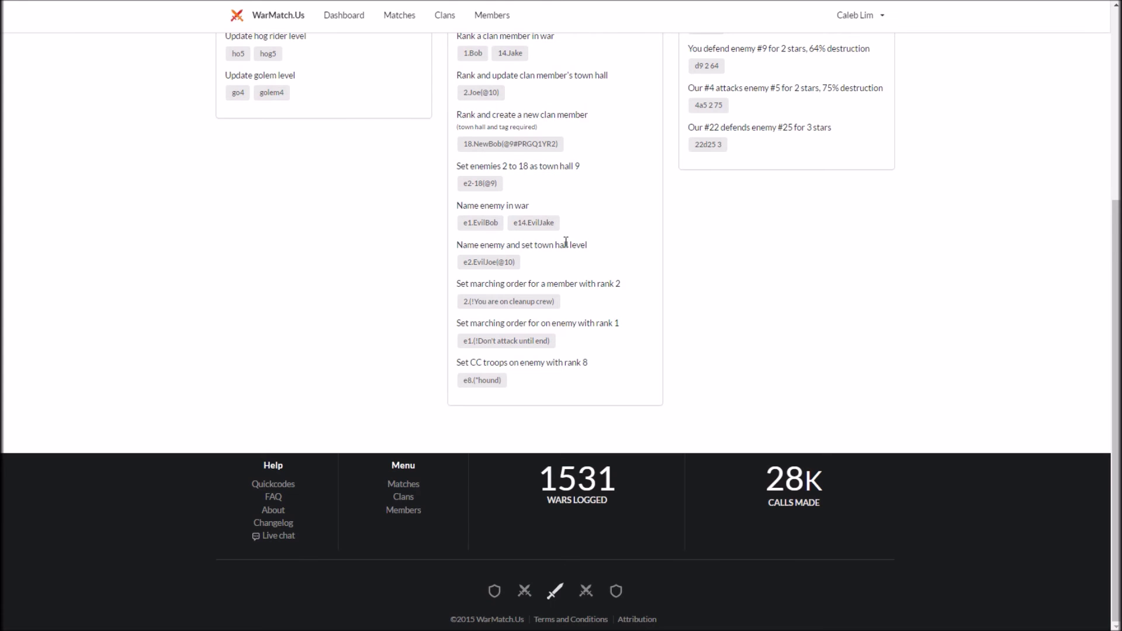
Read the quickcodes for naming an enemy with a town hall level and for setting member and enemy marching orders.
{"action": "left_click", "coordinate": [467, 262]}
{"action": "double_click", "coordinate": [502, 262]}
{"action": "left_click", "coordinate": [548, 284]}
{"action": "left_click_drag", "start_coordinate": [463, 296], "coordinate": [567, 294]}
{"action": "left_click", "coordinate": [462, 342]}
{"action": "left_click", "coordinate": [552, 337]}
{"action": "left_click_drag", "start_coordinate": [521, 340], "coordinate": [453, 344]}
{"action": "left_click", "coordinate": [460, 331]}
Look over the Profile quickcodes and examine the codes for enemy marching orders and clan castle troops.
{"action": "scroll", "coordinate": [301, 234], "scroll_direction": "up", "scroll_amount": 3}
{"action": "scroll", "coordinate": [301, 213], "scroll_direction": "up", "scroll_amount": 2}
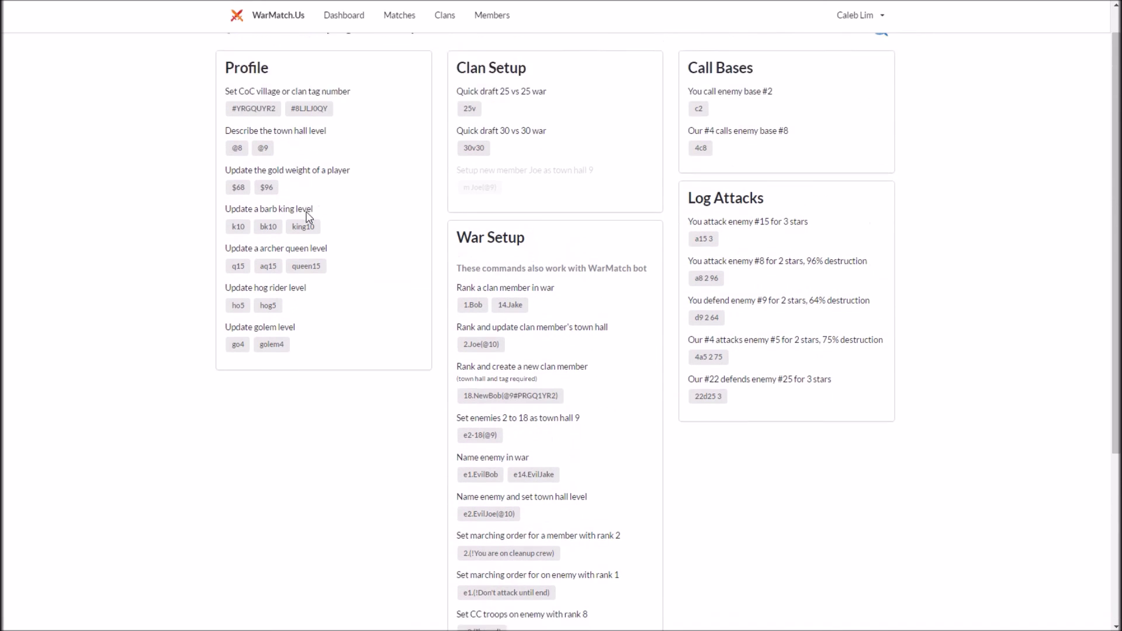
{"action": "scroll", "coordinate": [336, 231], "scroll_direction": "down", "scroll_amount": 1}
{"action": "scroll", "coordinate": [339, 234], "scroll_direction": "down", "scroll_amount": 4}
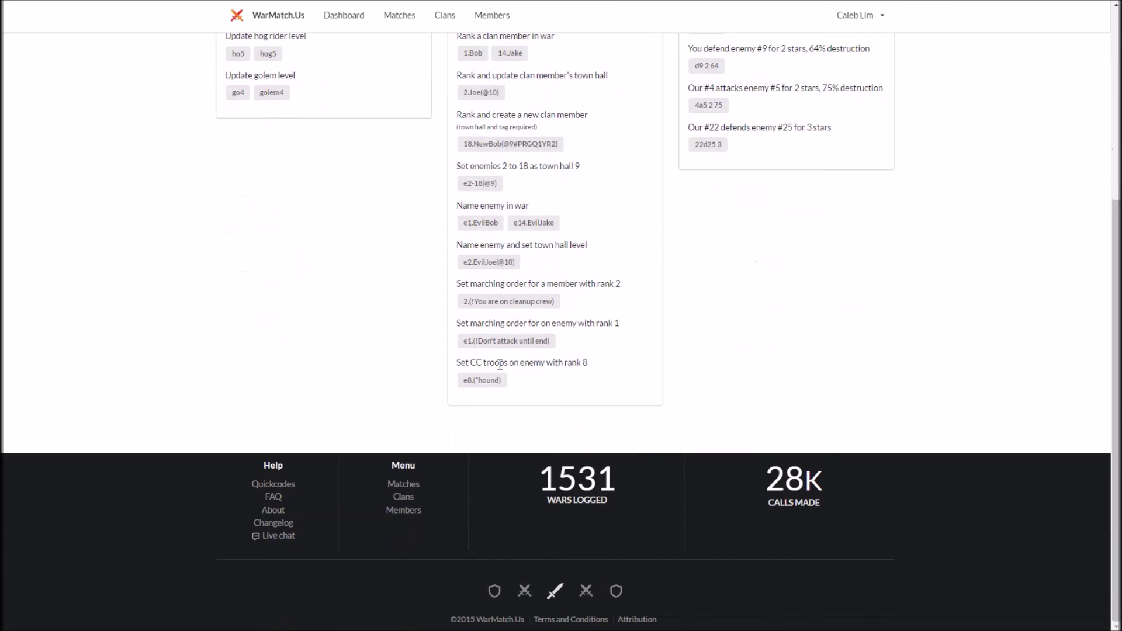
{"action": "left_click_drag", "start_coordinate": [465, 338], "coordinate": [555, 340]}
{"action": "left_click", "coordinate": [559, 340]}
{"action": "left_click_drag", "start_coordinate": [465, 381], "coordinate": [502, 380]}
{"action": "left_click", "coordinate": [502, 381]}
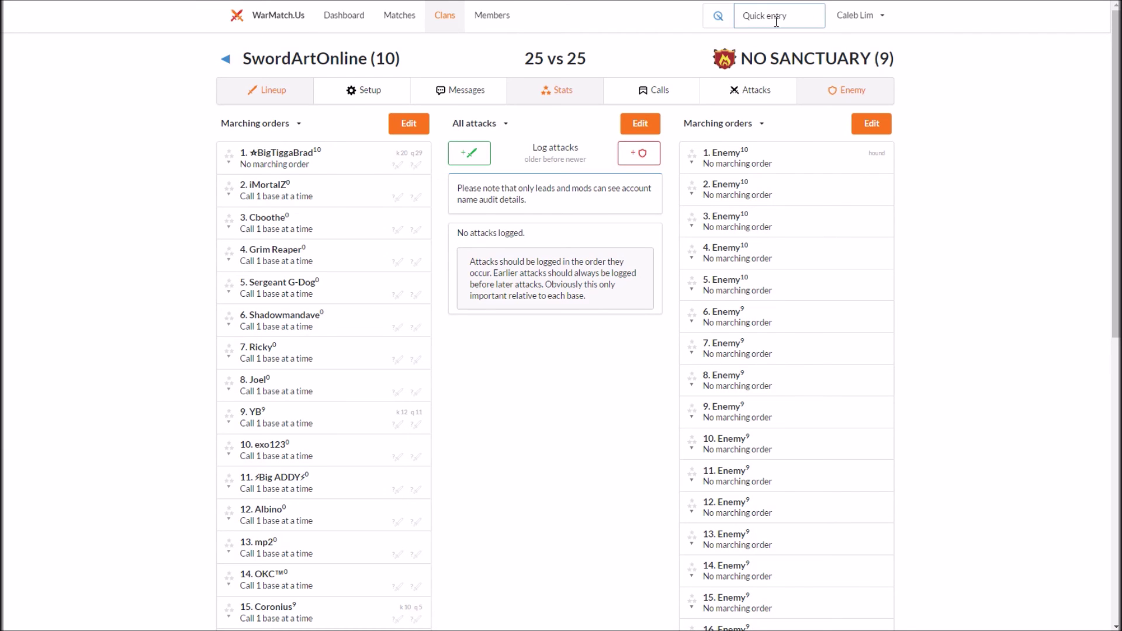
Set enemy 1's clan castle troops to golem through a quick entry code.
{"action": "type", "text": "e1(*golem"}
{"action": "key", "text": "Return"}
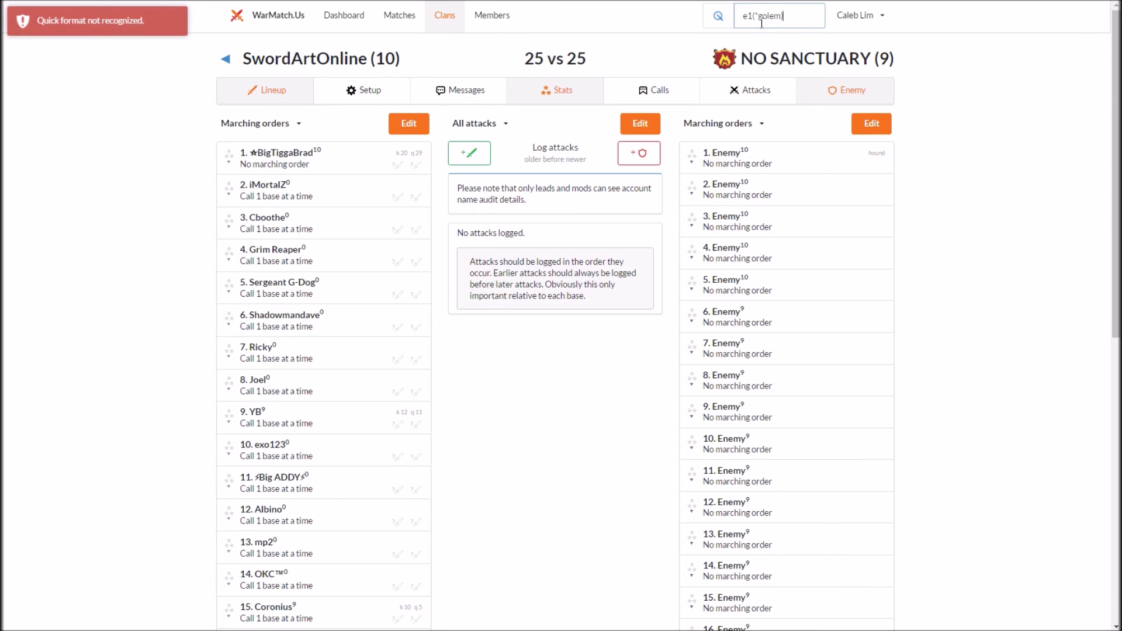
{"action": "key", "text": "Return"}
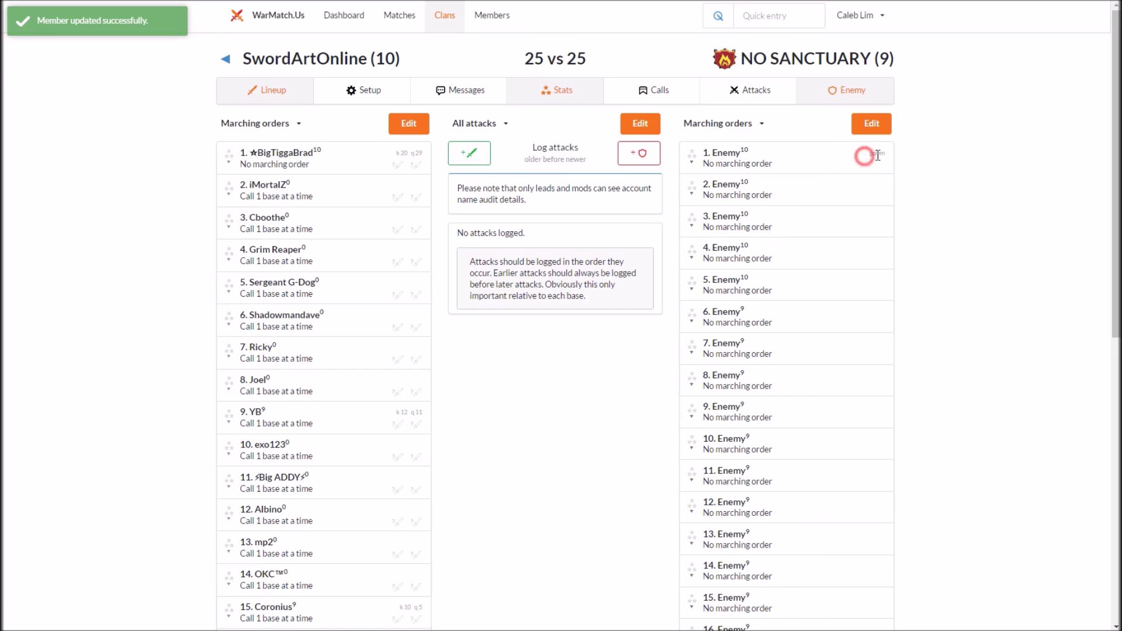
Set enemy 2's clan castle troops to hound through a quick entry code and open that enemy's details.
{"action": "left_click", "coordinate": [789, 18]}
{"action": "type", "text": "e2.(hound"}
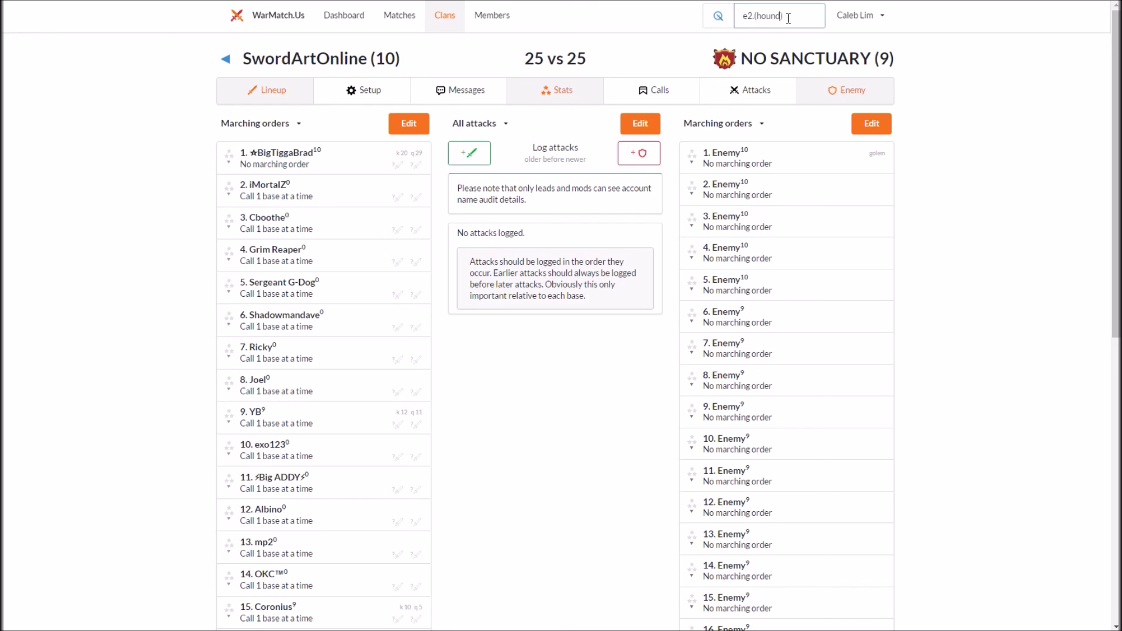
{"action": "key", "text": "Return"}
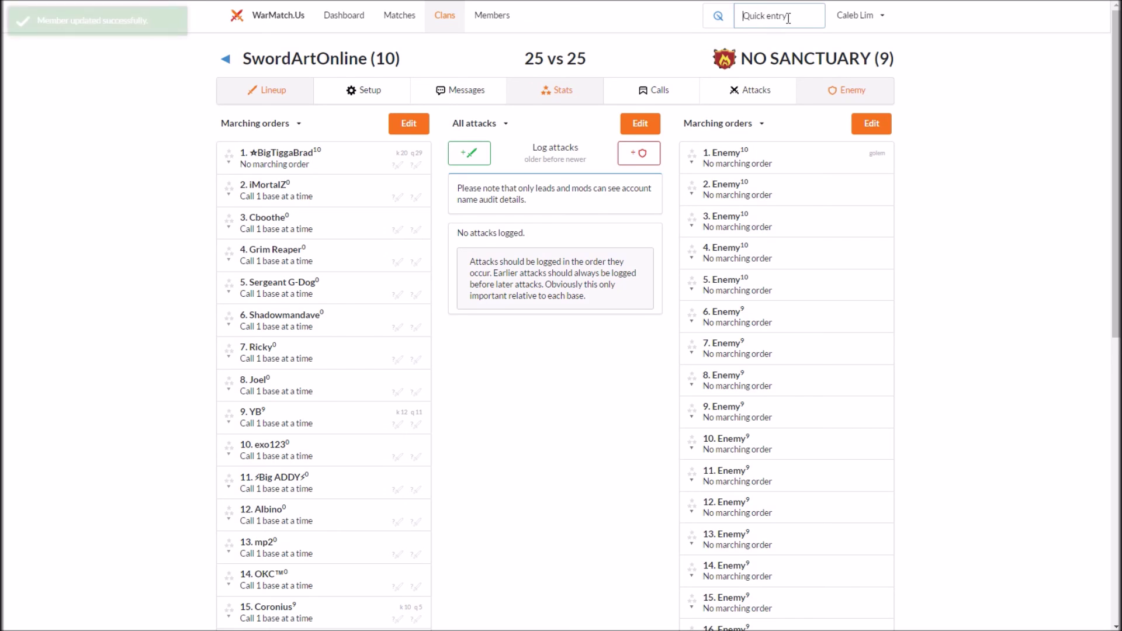
{"action": "left_click", "coordinate": [693, 196]}
{"action": "left_click", "coordinate": [729, 208]}
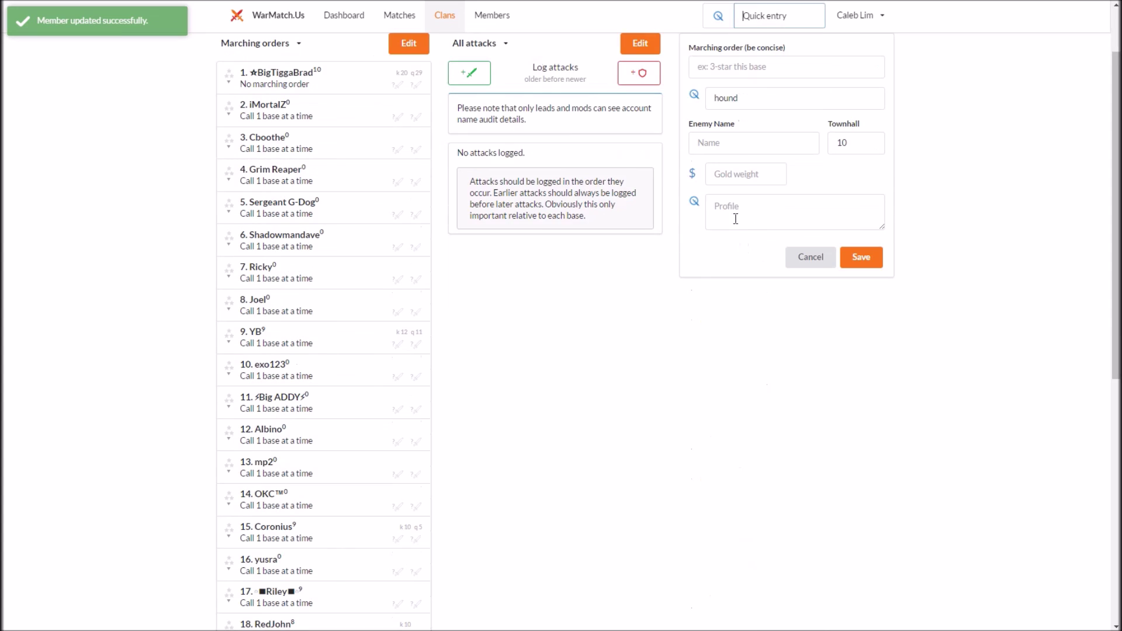
Look over the gold weight, profile, name and town hall fields in enemy 2's details.
{"action": "scroll", "coordinate": [765, 166], "scroll_direction": "up", "scroll_amount": 2}
{"action": "left_click", "coordinate": [735, 171]}
{"action": "left_click", "coordinate": [788, 173]}
{"action": "left_click", "coordinate": [734, 217]}
{"action": "left_click", "coordinate": [734, 254]}
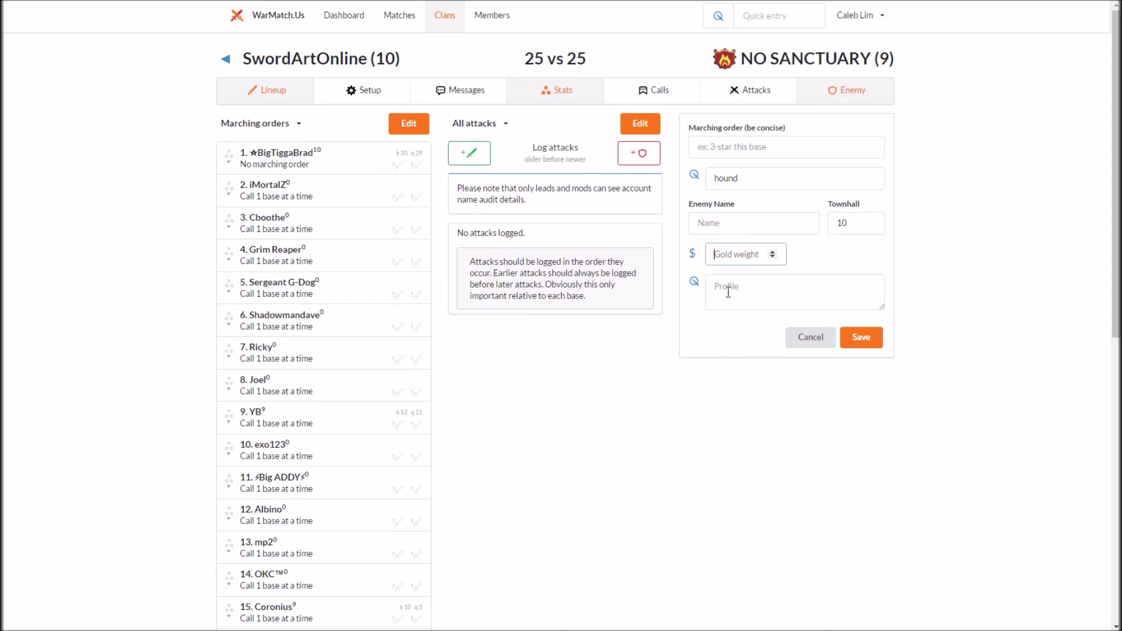
{"action": "left_click", "coordinate": [748, 292]}
{"action": "left_click", "coordinate": [751, 231]}
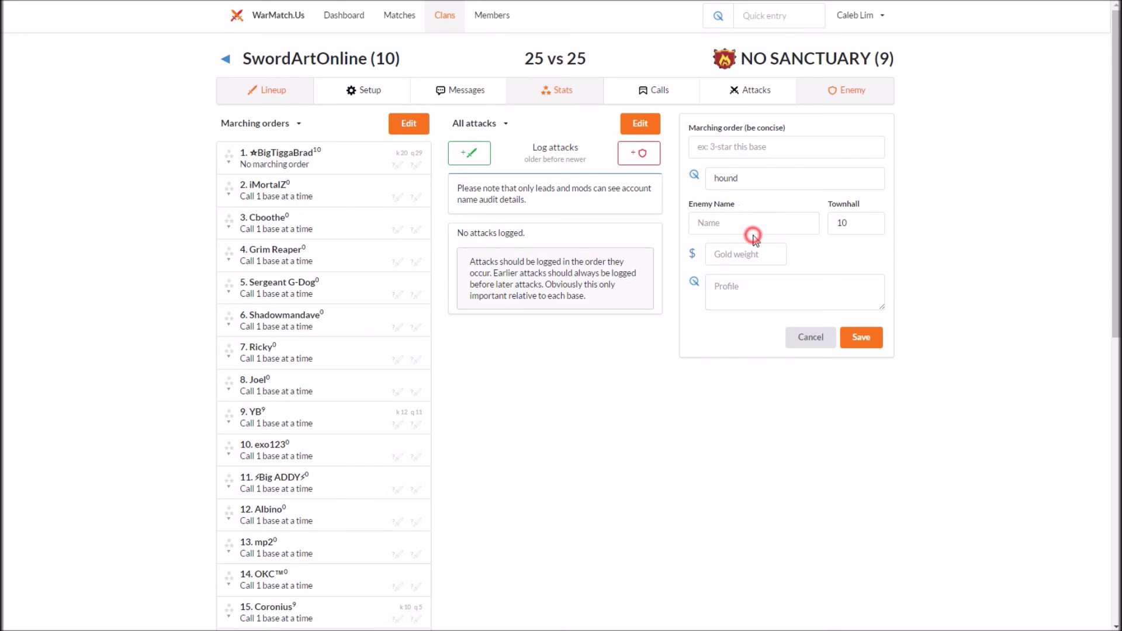
{"action": "left_click", "coordinate": [857, 224]}
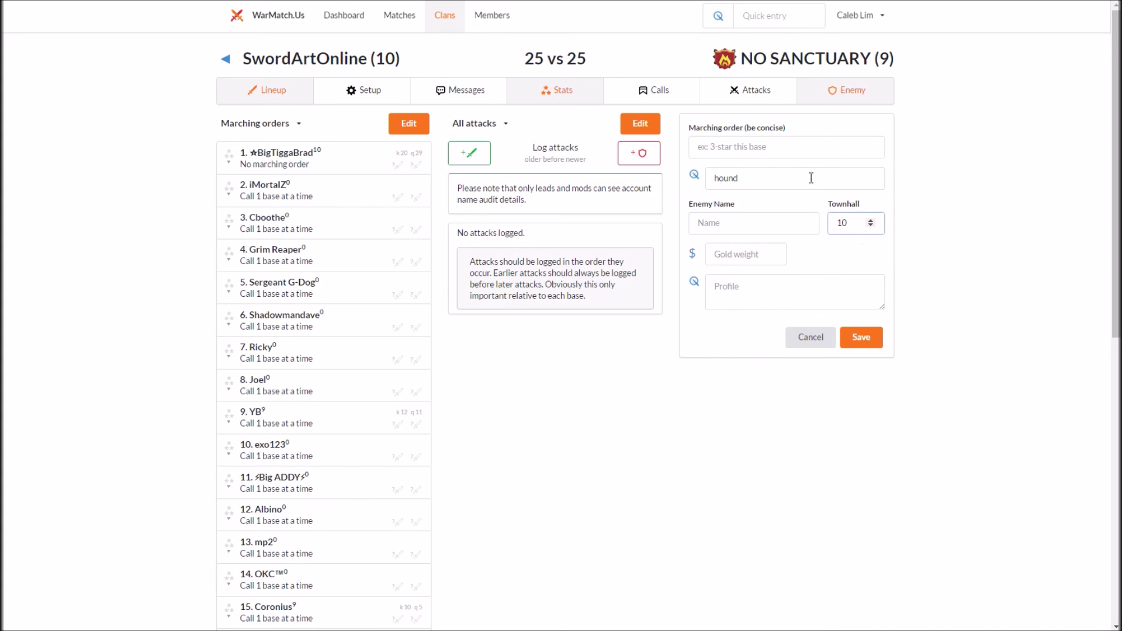
Set enemy 2's marching order to "Use golems and hogs" and save the enemy's details.
{"action": "left_click", "coordinate": [733, 150]}
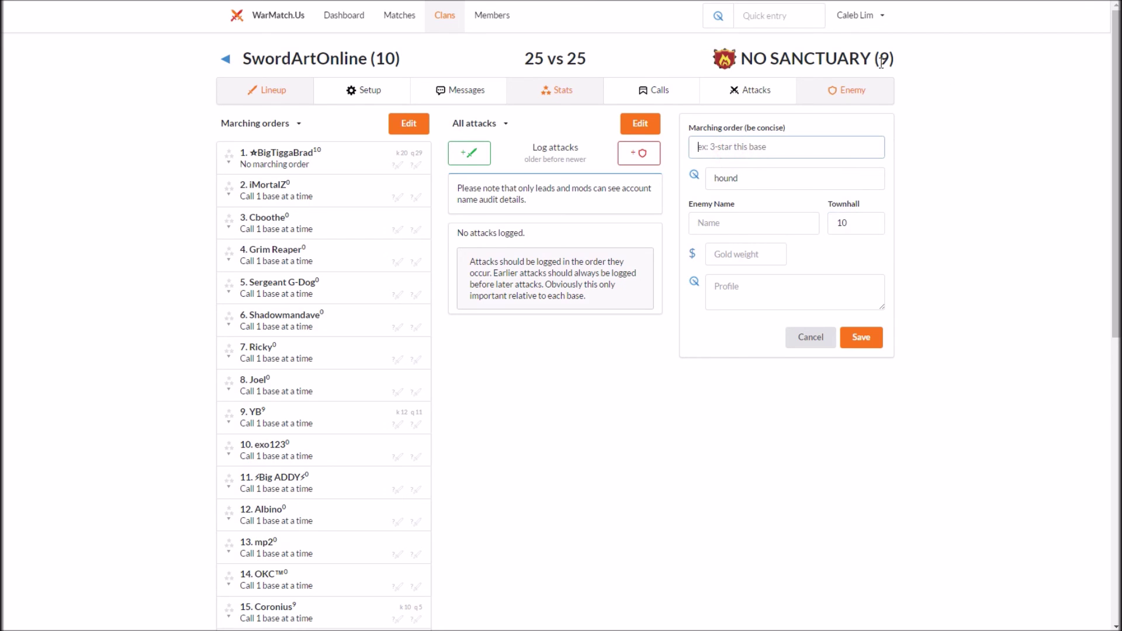
{"action": "key", "text": "Caps_Lock"}
{"action": "type", "text": "U"}
{"action": "key", "text": "Caps_Lock"}
{"action": "type", "text": "se golems and ep"}
{"action": "left_click", "coordinate": [861, 337]}
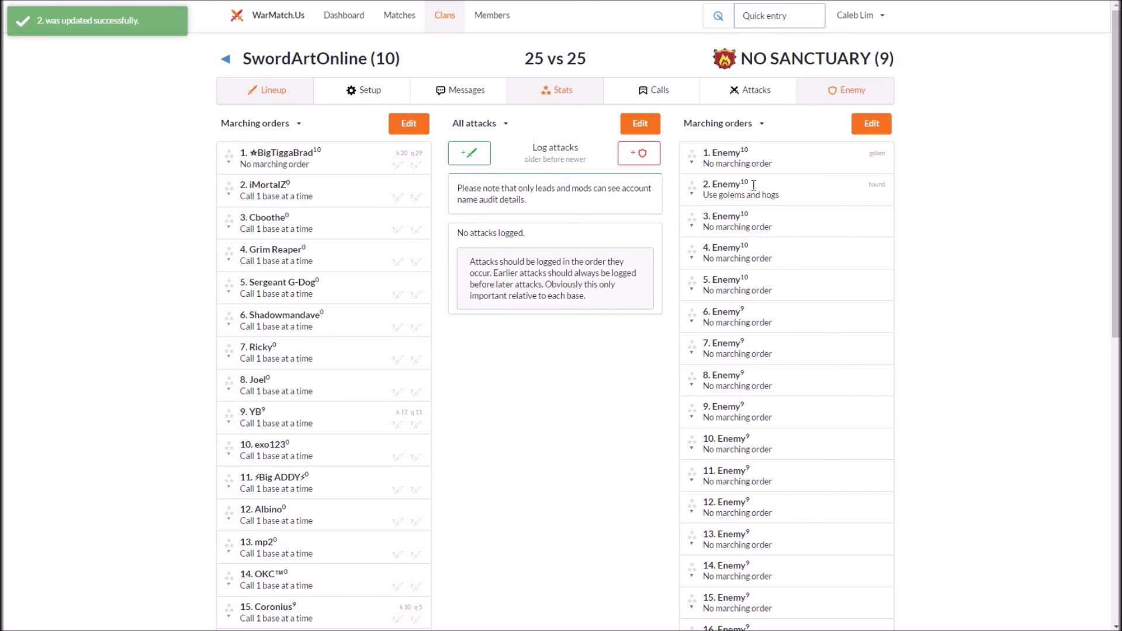
Review the profile entry and other fields in enemy 1's details without saving any changes.
{"action": "left_click", "coordinate": [692, 161]}
{"action": "left_click", "coordinate": [734, 184]}
{"action": "left_click", "coordinate": [772, 198]}
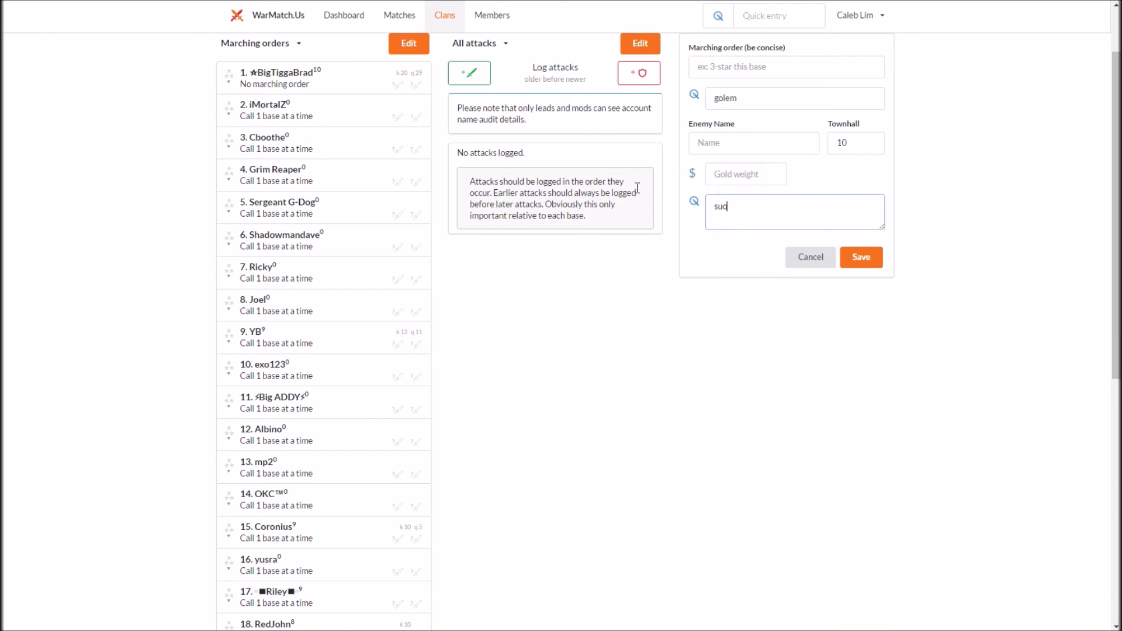
{"action": "scroll", "coordinate": [903, 344], "scroll_direction": "up", "scroll_amount": 2}
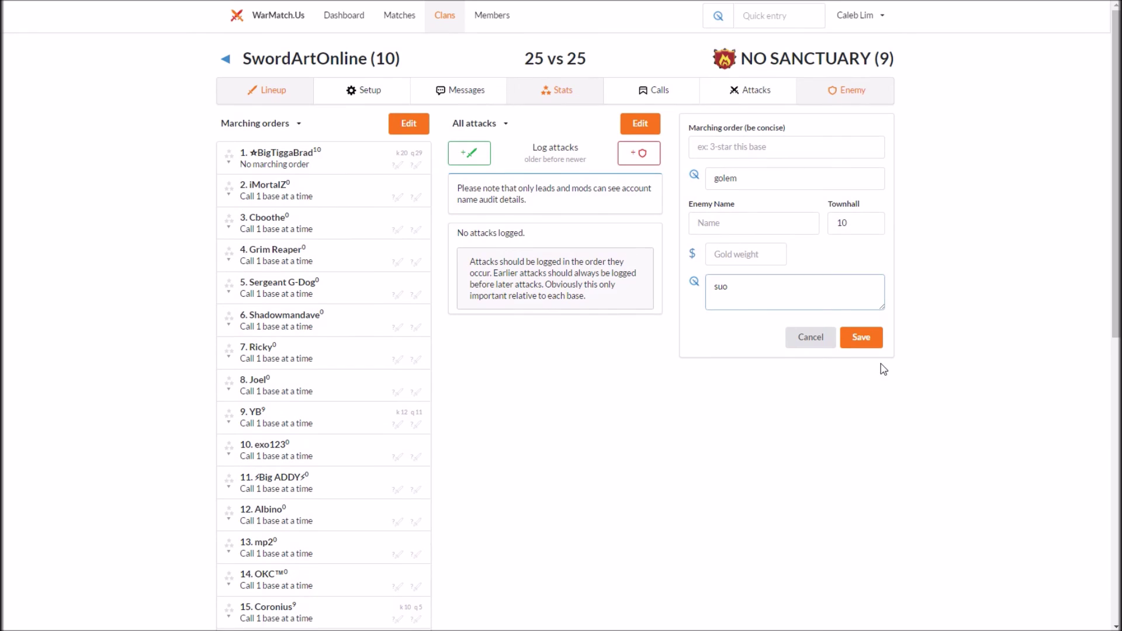
{"action": "left_click", "coordinate": [833, 345]}
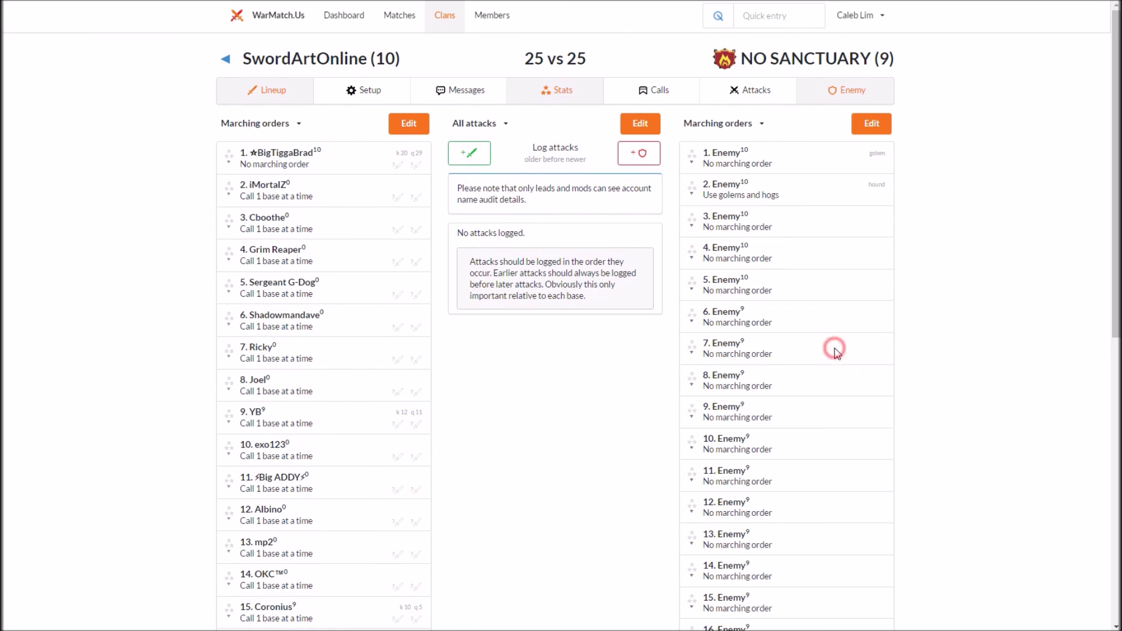
{"action": "left_click", "coordinate": [691, 162]}
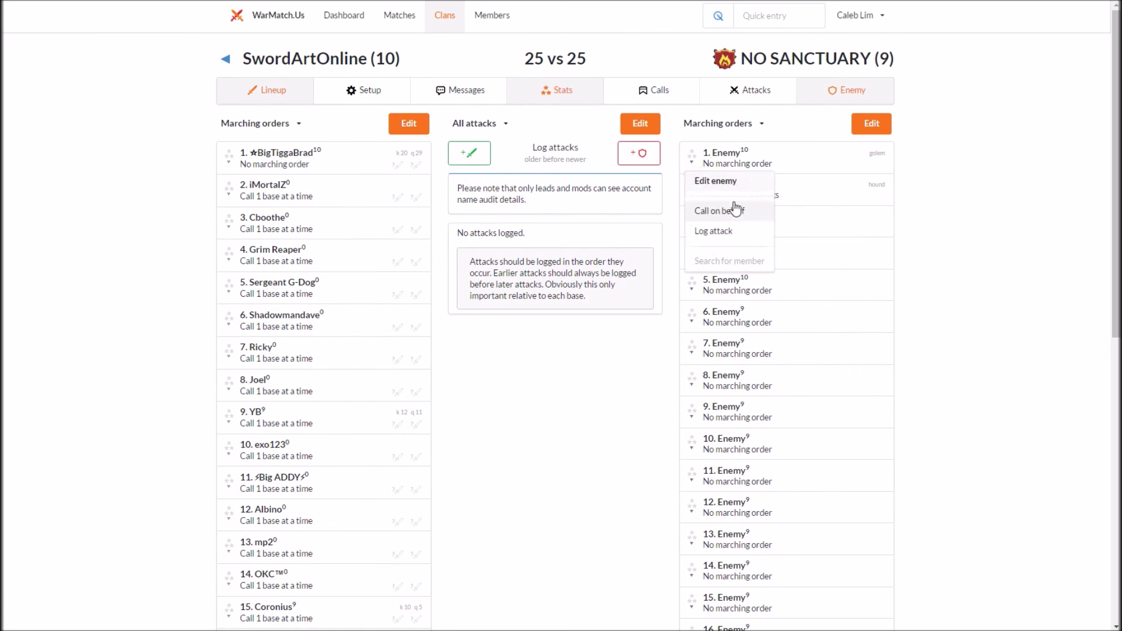
{"action": "left_click", "coordinate": [734, 183]}
{"action": "left_click", "coordinate": [779, 219]}
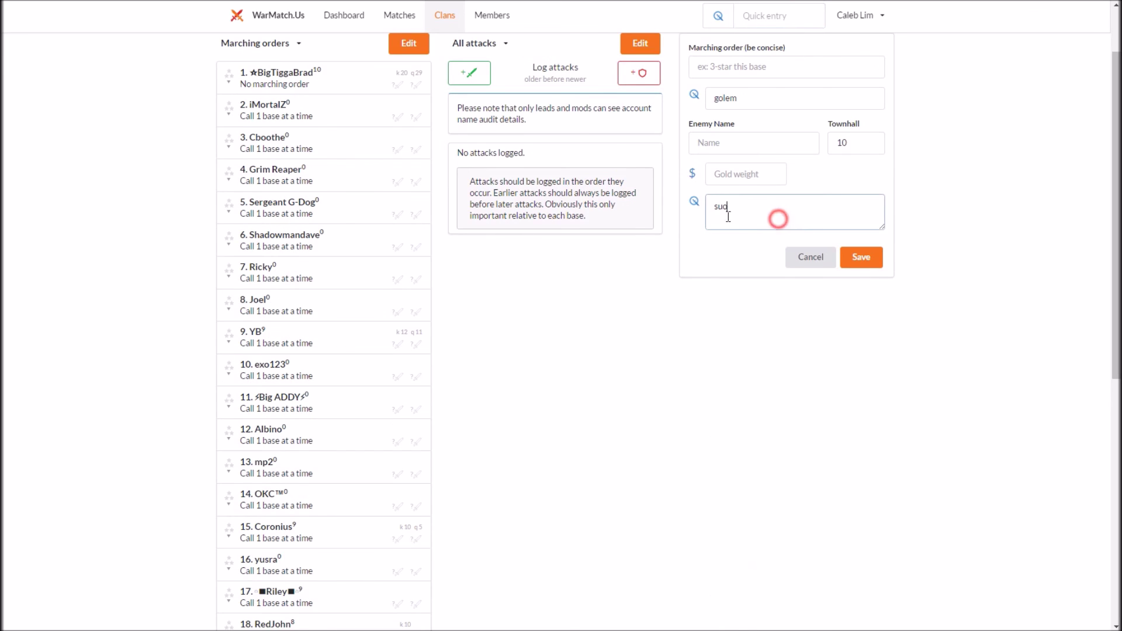
{"action": "scroll", "coordinate": [731, 280], "scroll_direction": "up", "scroll_amount": 2}
{"action": "left_click", "coordinate": [807, 346]}
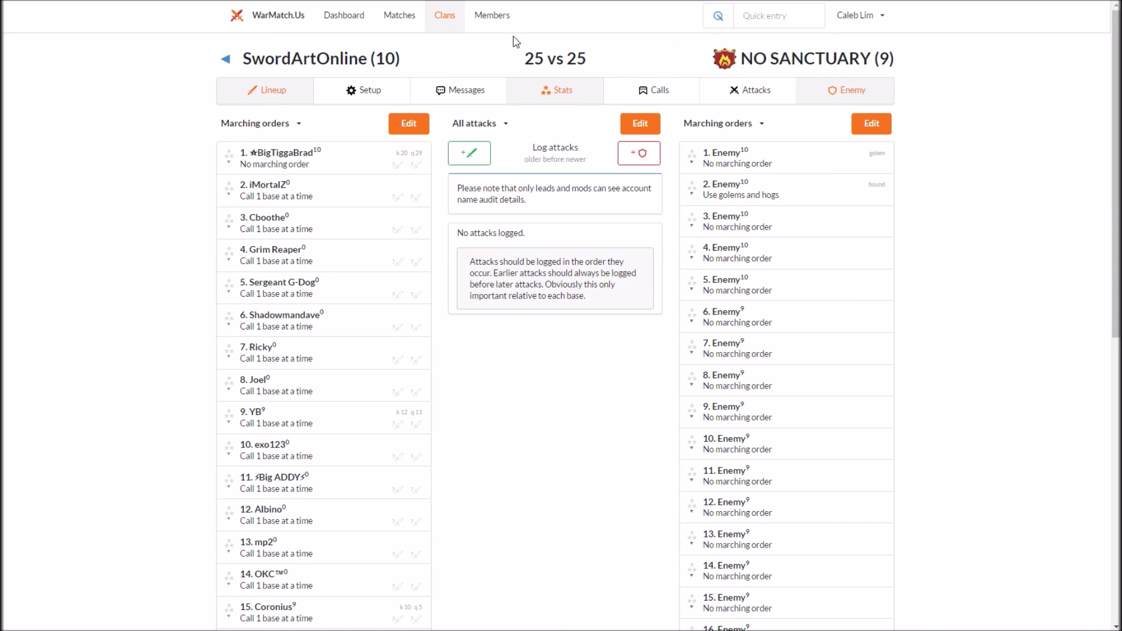
{"action": "left_click", "coordinate": [759, 96]}
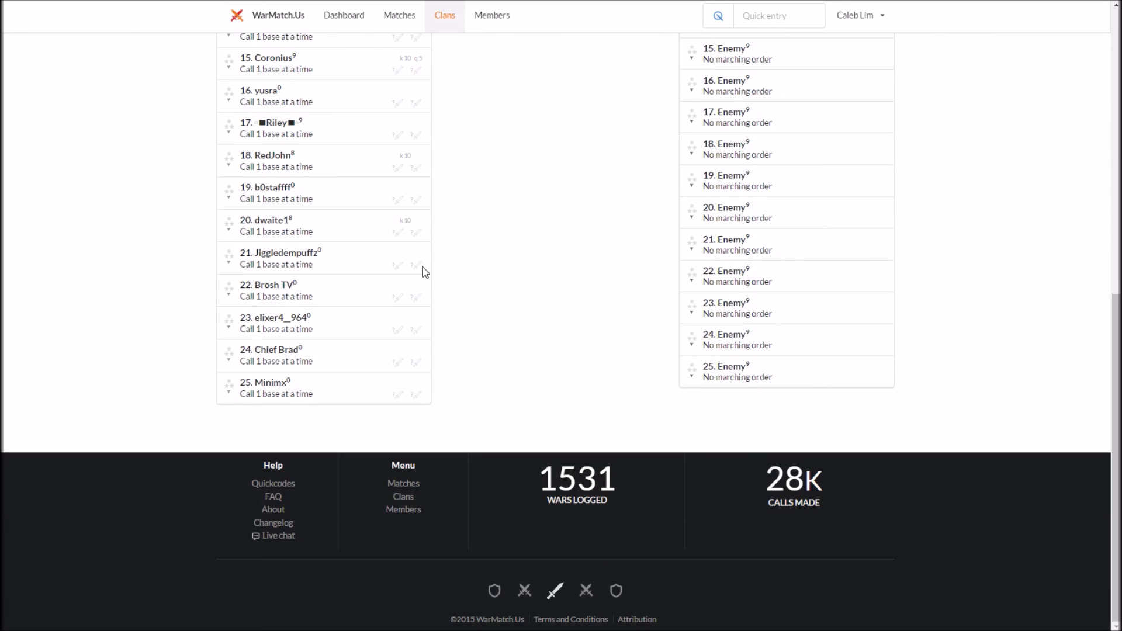